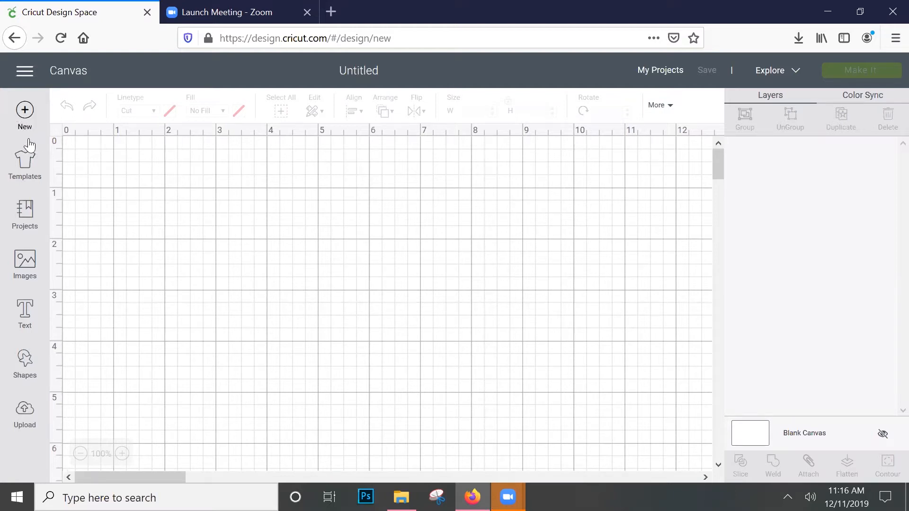
# Step: Try out the Backpacks template on the canvas, hide it, and return to a new blank canvas
pyautogui.click(35, 171)
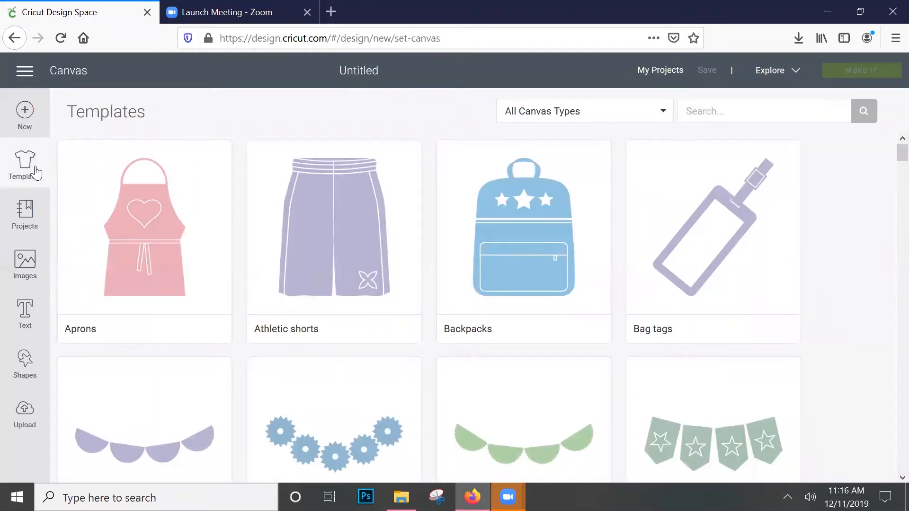
pyautogui.click(490, 203)
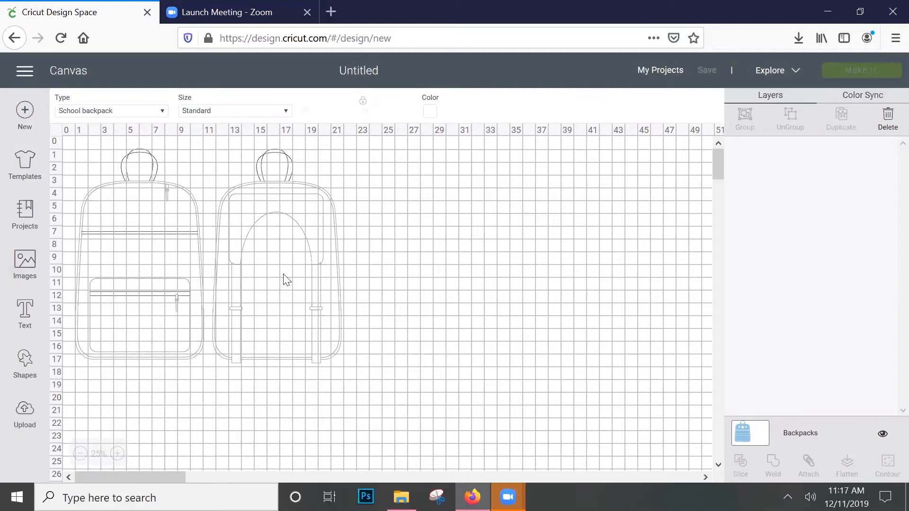
pyautogui.click(883, 433)
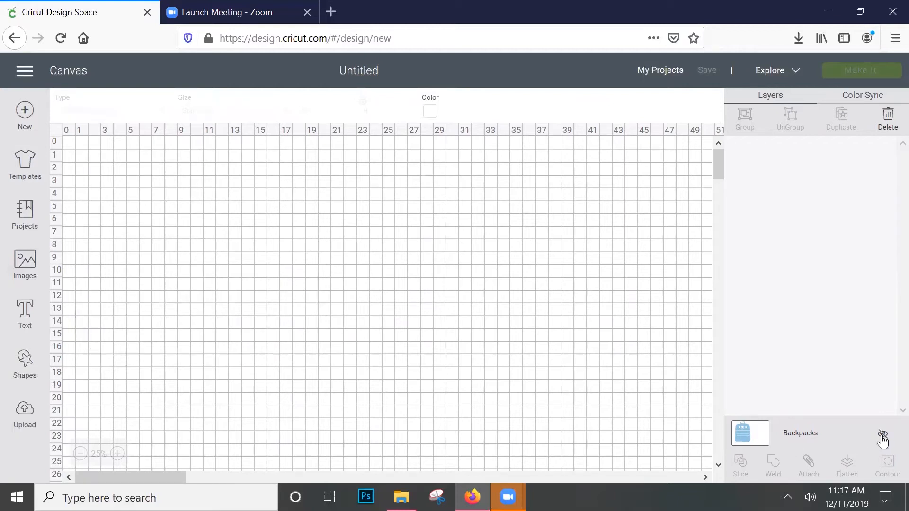
pyautogui.click(21, 115)
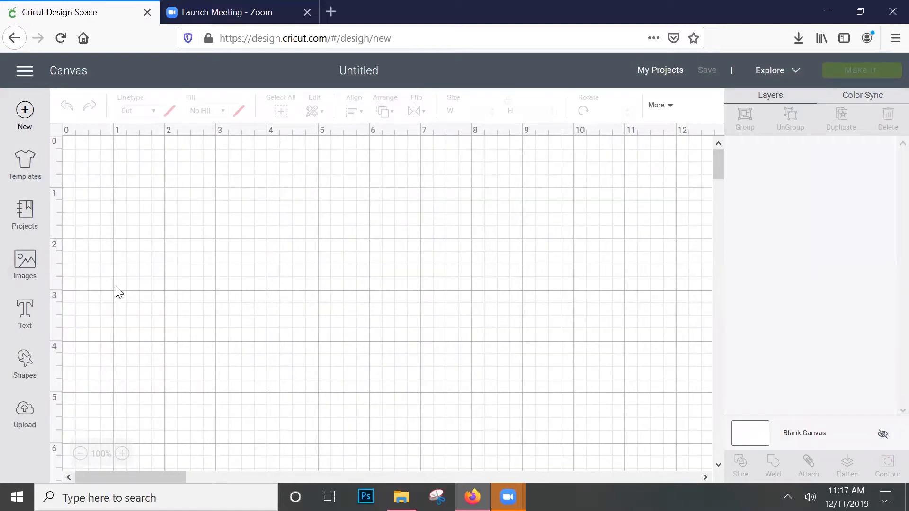
# Step: Browse the ready-made projects and review the description, materials and cutting instructions of the Welcome to the Neighborhood Gift Box
pyautogui.click(27, 223)
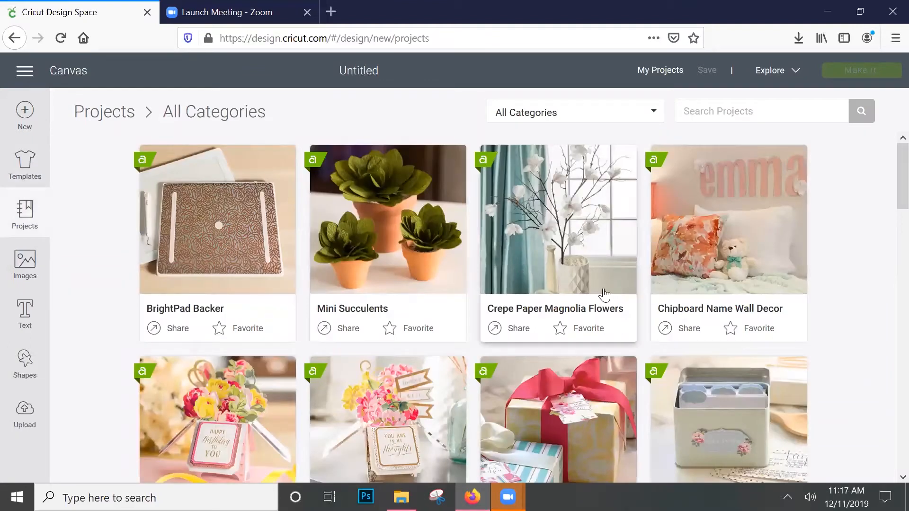
pyautogui.scroll(-3, 616, 318)
pyautogui.scroll(-5, 615, 322)
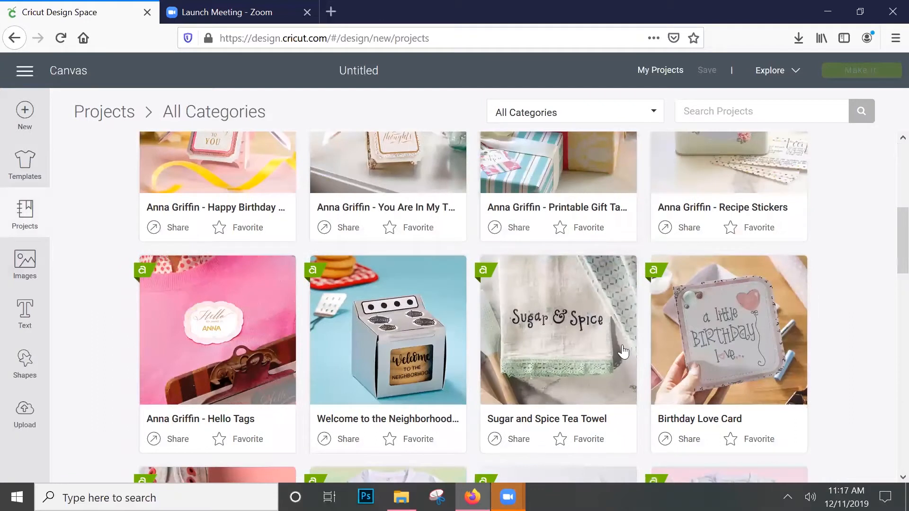
pyautogui.click(357, 324)
pyautogui.scroll(-5, 382, 263)
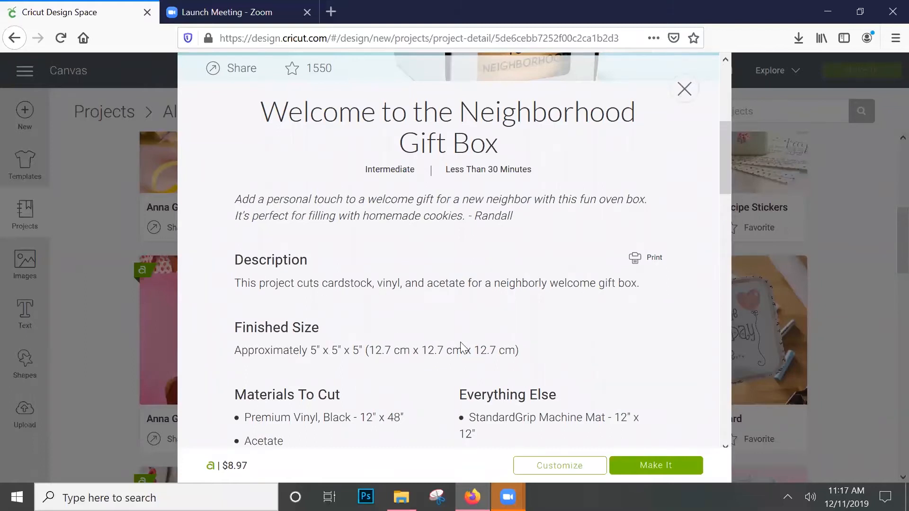
pyautogui.scroll(-2, 481, 349)
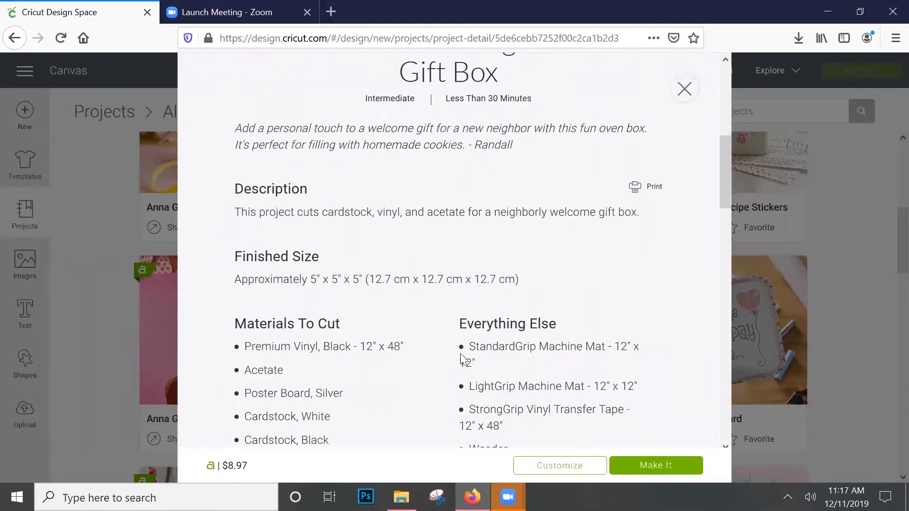
pyautogui.scroll(-10, 471, 332)
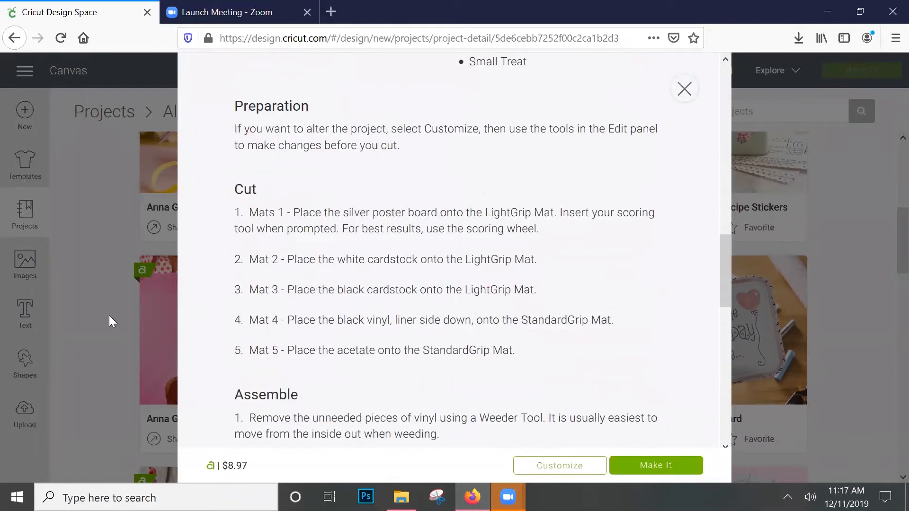
pyautogui.click(68, 253)
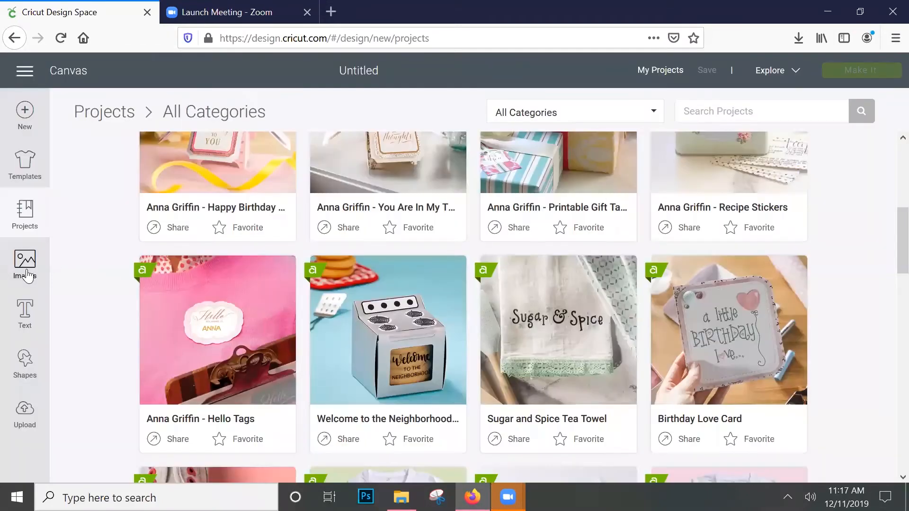
# Step: Look at the featured designs in the image library and its image search
pyautogui.click(26, 270)
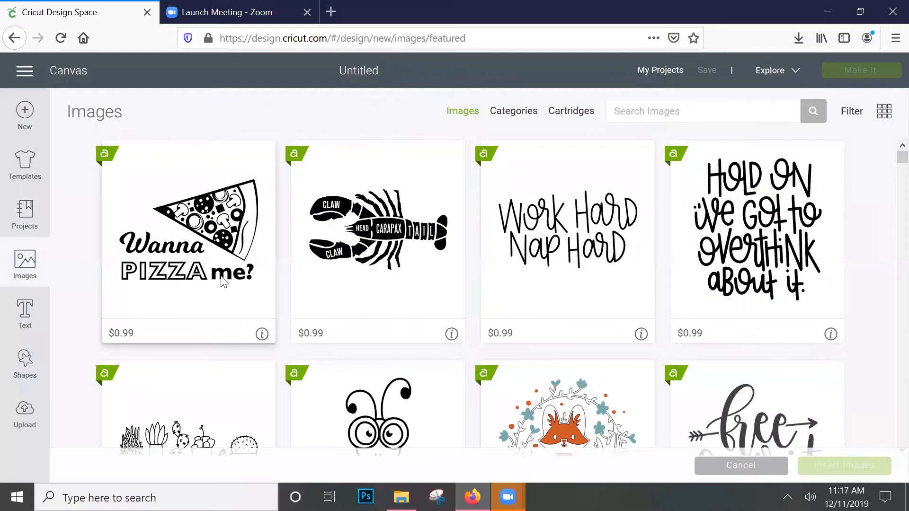
pyautogui.click(642, 115)
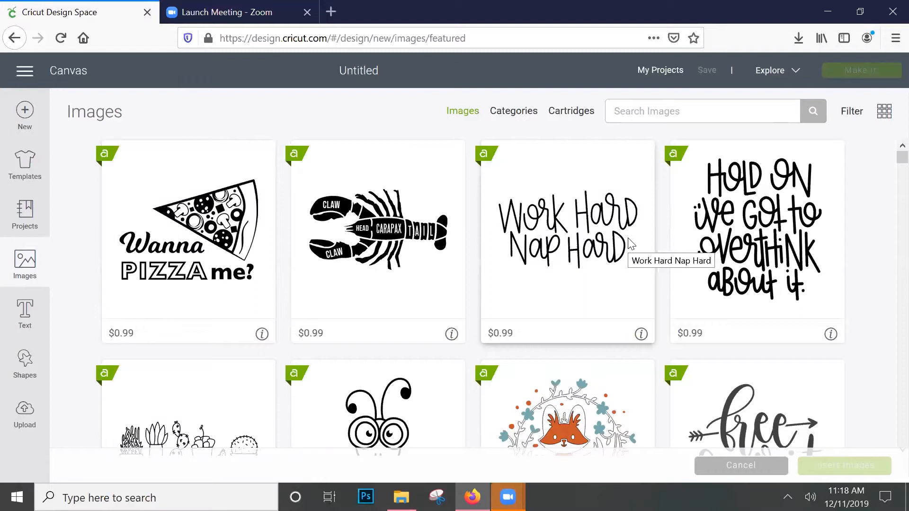
# Step: Add the text "Hello" to the canvas and place it about 3 inches across and 2.4 inches down
pyautogui.click(28, 323)
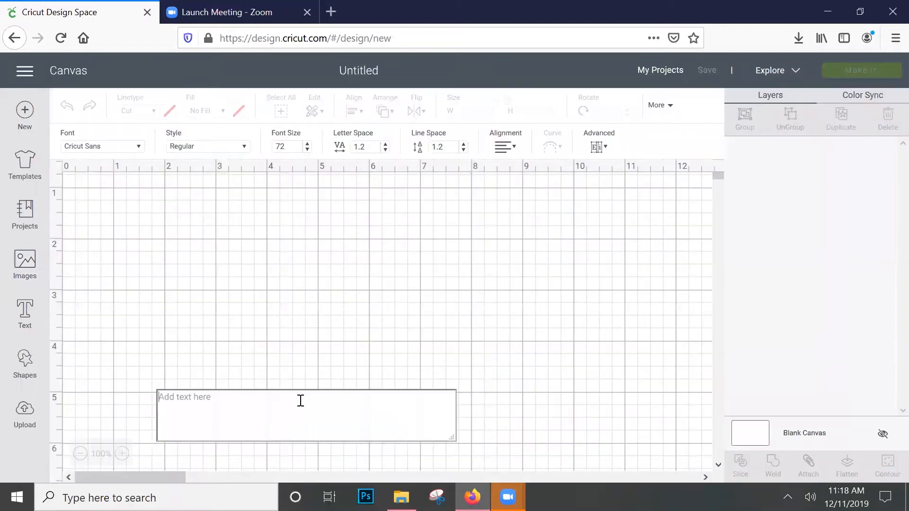
pyautogui.write('Hello')
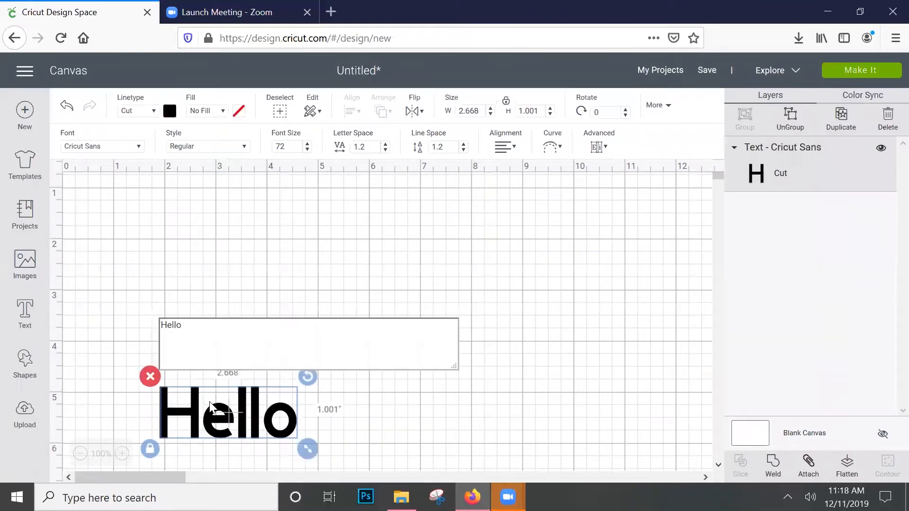
pyautogui.moveTo(208, 402); pyautogui.dragTo(263, 240)
pyautogui.moveTo(258, 404); pyautogui.dragTo(273, 304)
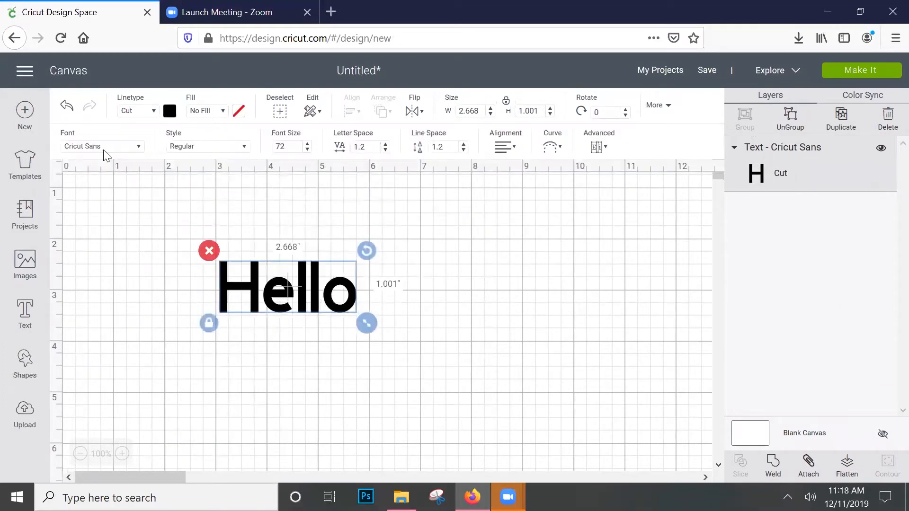
# Step: Compare the System and Cricut fonts for the Hello text, filtering the Cricut fonts by Multi-Layer and by Single Layer
pyautogui.click(84, 151)
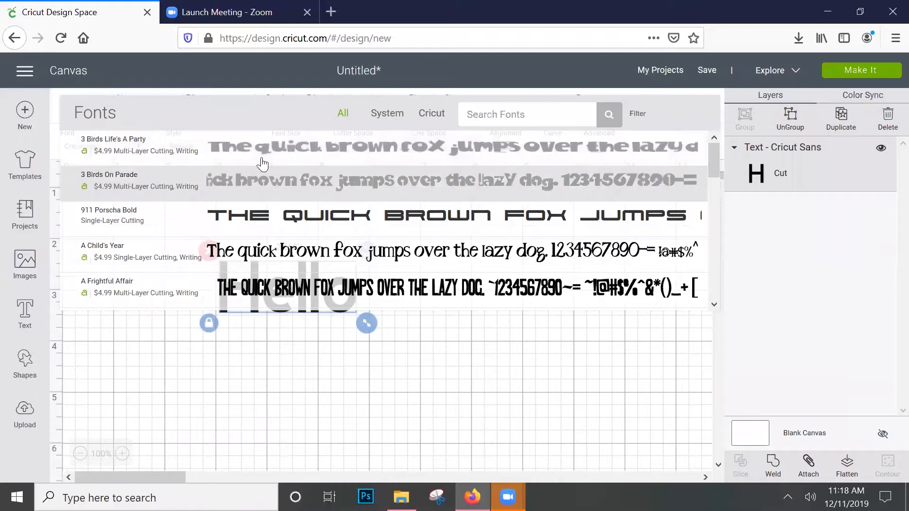
pyautogui.click(381, 124)
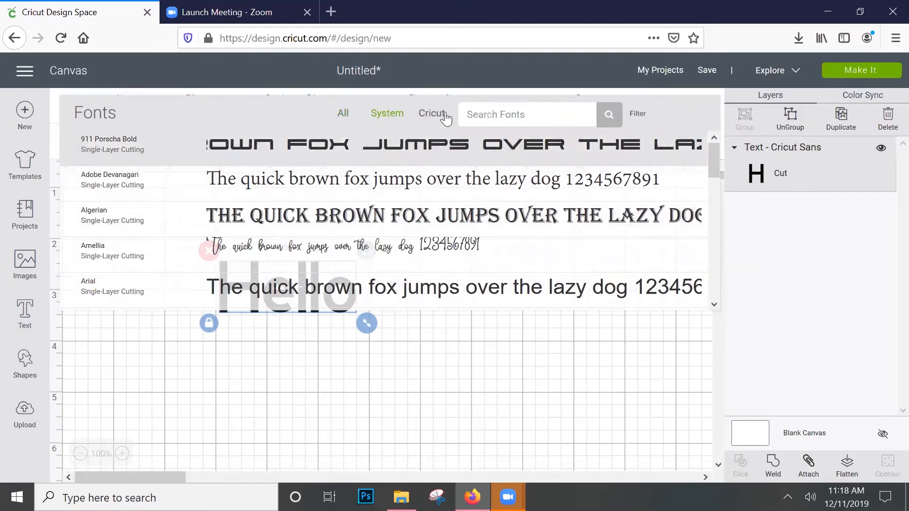
pyautogui.click(436, 115)
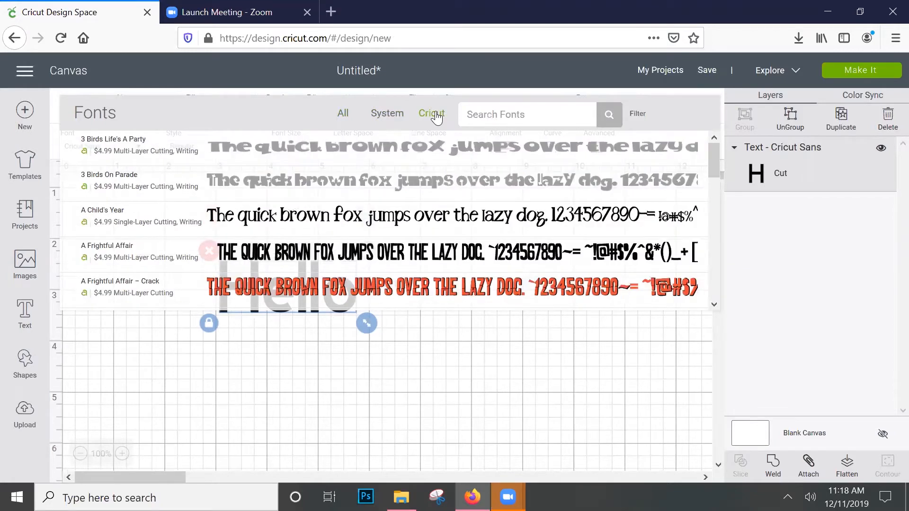
pyautogui.click(637, 113)
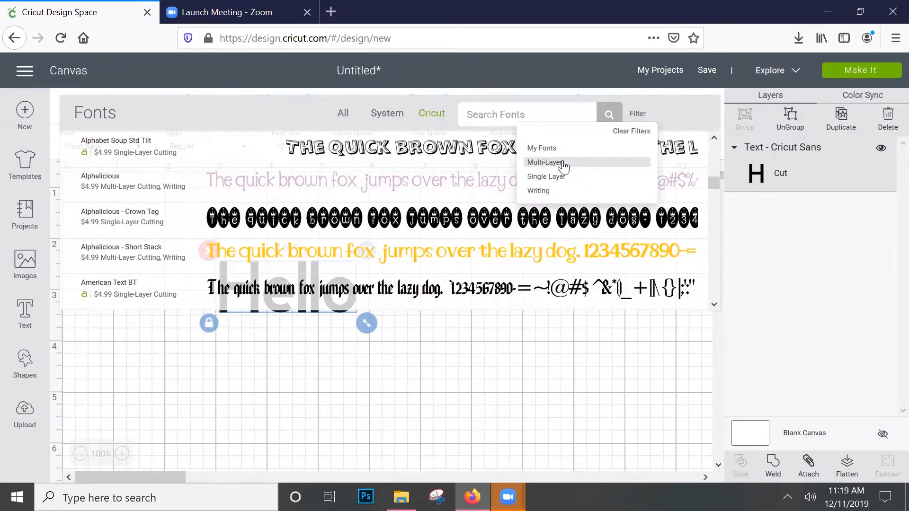
pyautogui.click(562, 163)
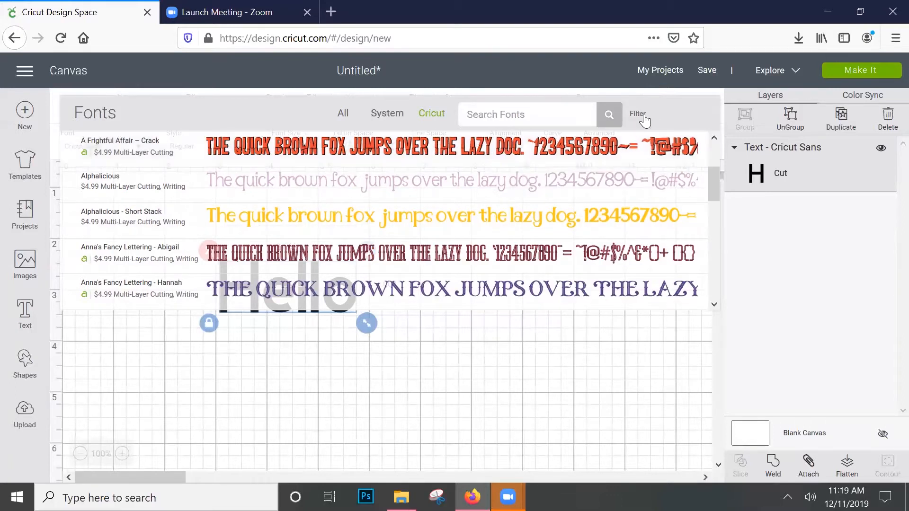
pyautogui.click(640, 116)
pyautogui.click(546, 178)
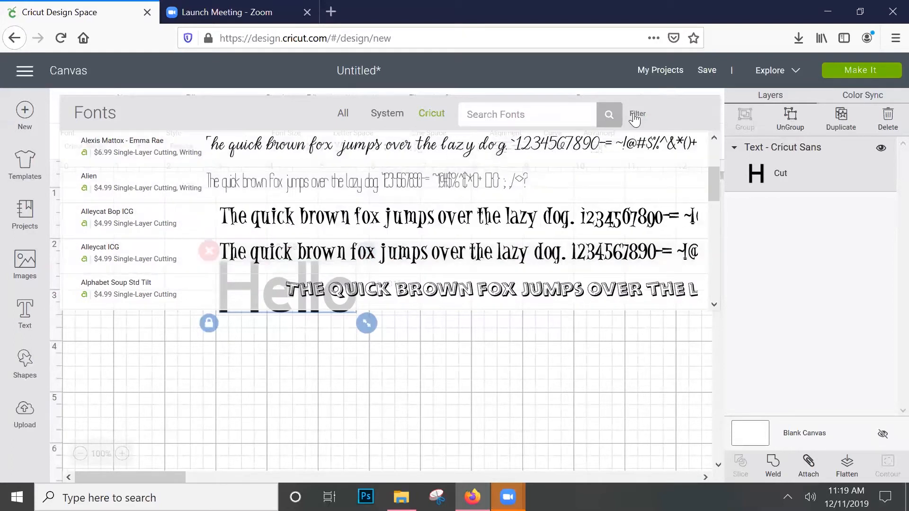
# Step: Filter the Cricut fonts to Writing and apply the Chloe font to the Hello text
pyautogui.click(634, 114)
pyautogui.click(547, 191)
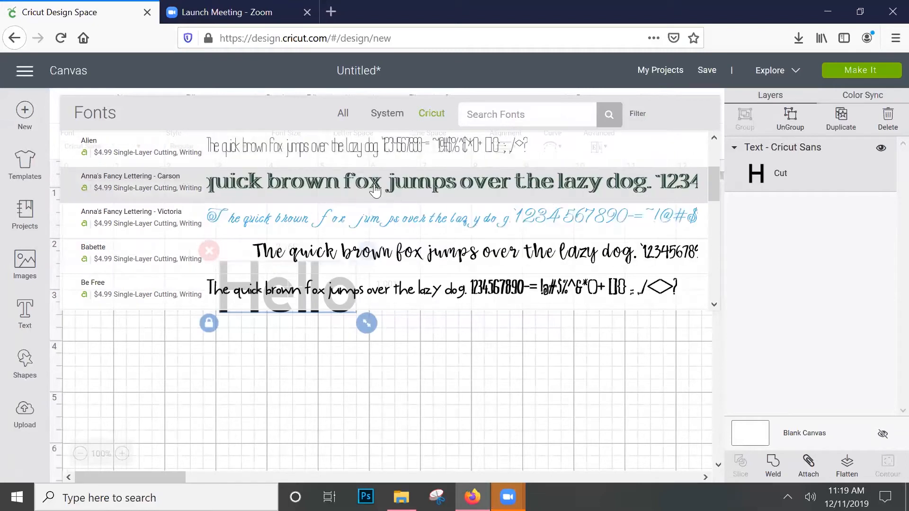
pyautogui.scroll(-6, 385, 210)
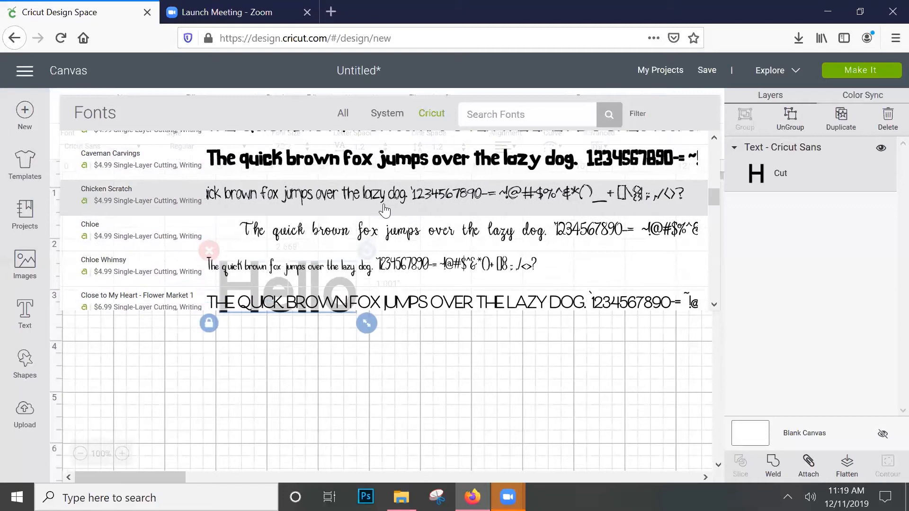
pyautogui.click(152, 237)
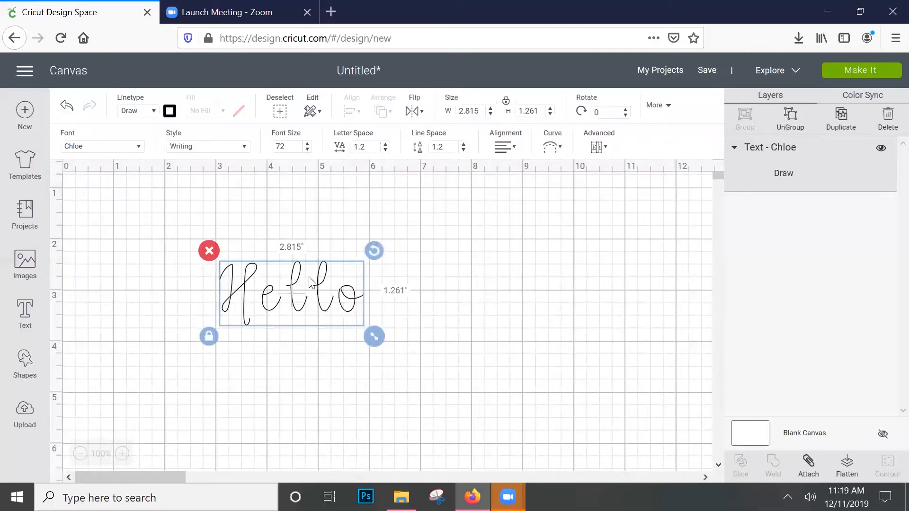
# Step: Check the available text styles and set the Hello text's font size to 48
pyautogui.click(218, 149)
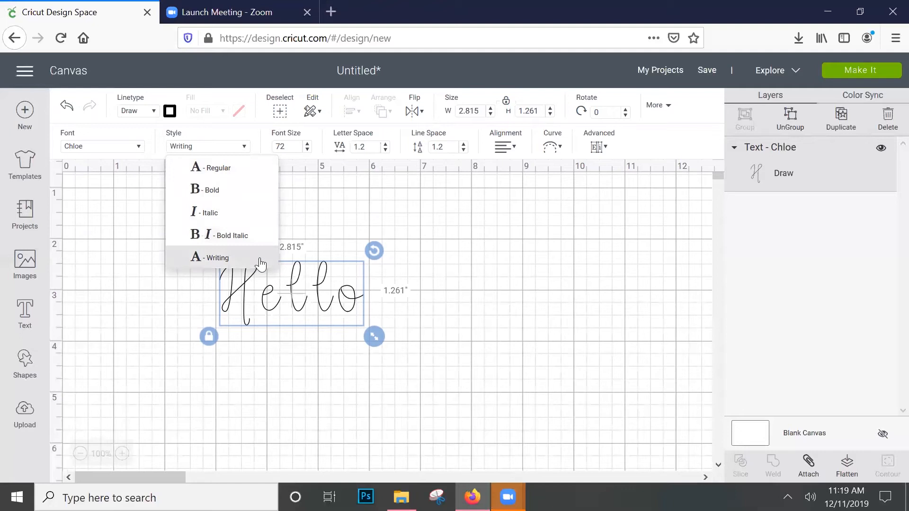
pyautogui.click(300, 146)
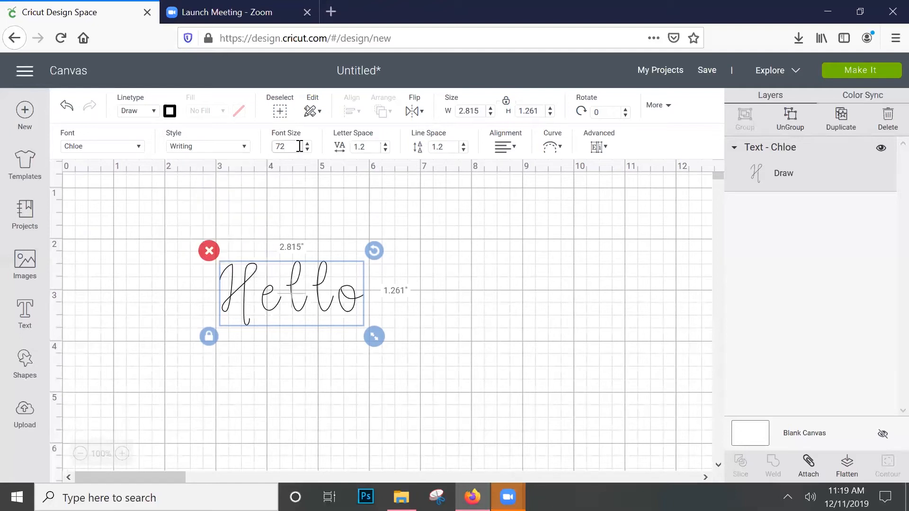
pyautogui.press('BackSpace')
pyautogui.press('BackSpace')
pyautogui.write('48')
pyautogui.press('Return')
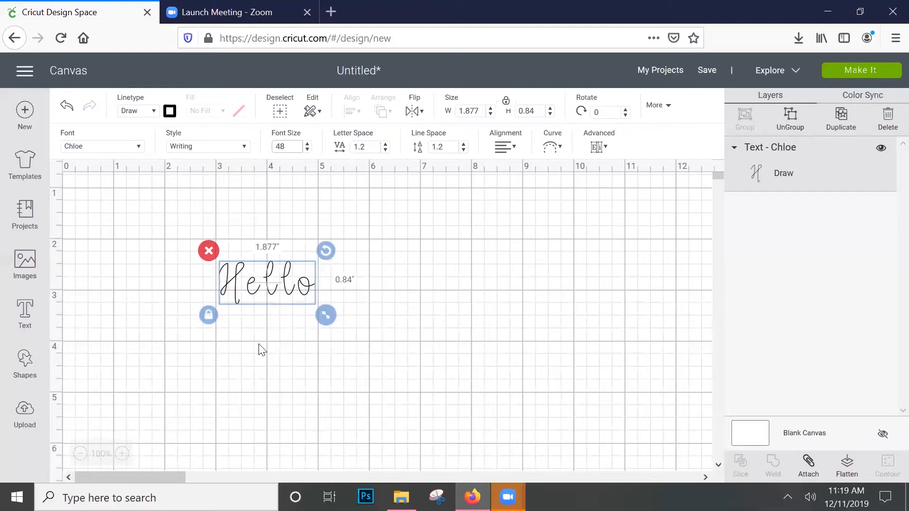
# Step: Try a letter space of -1 on the Hello text, and settle on a letter space of 2
pyautogui.moveTo(367, 146); pyautogui.dragTo(354, 145)
pyautogui.press('BackSpace')
pyautogui.write('1')
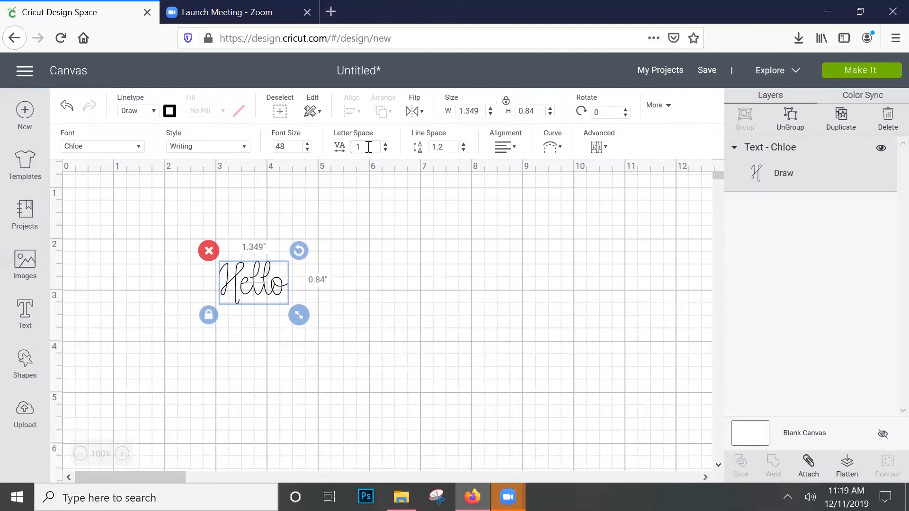
pyautogui.moveTo(369, 147); pyautogui.dragTo(349, 150)
pyautogui.write('2')
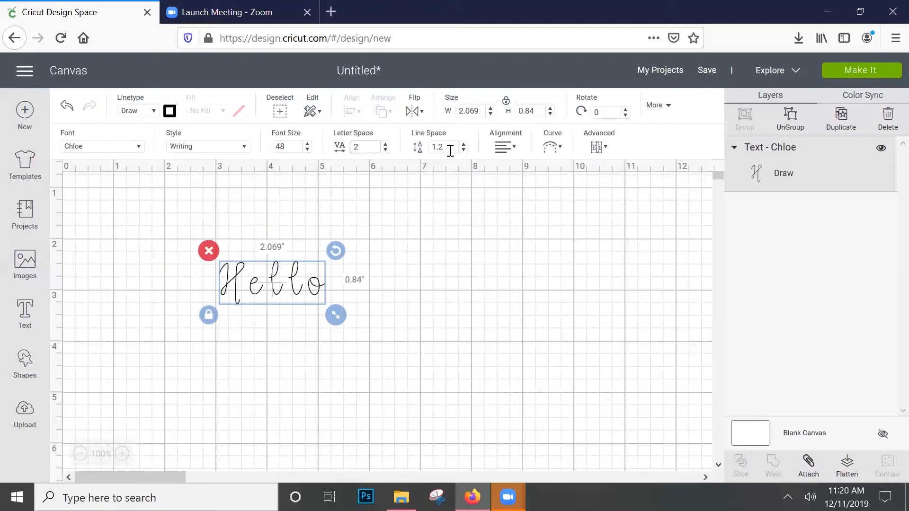
# Step: Add "There" as a second line below "Hello" in the same text object
pyautogui.click(306, 286)
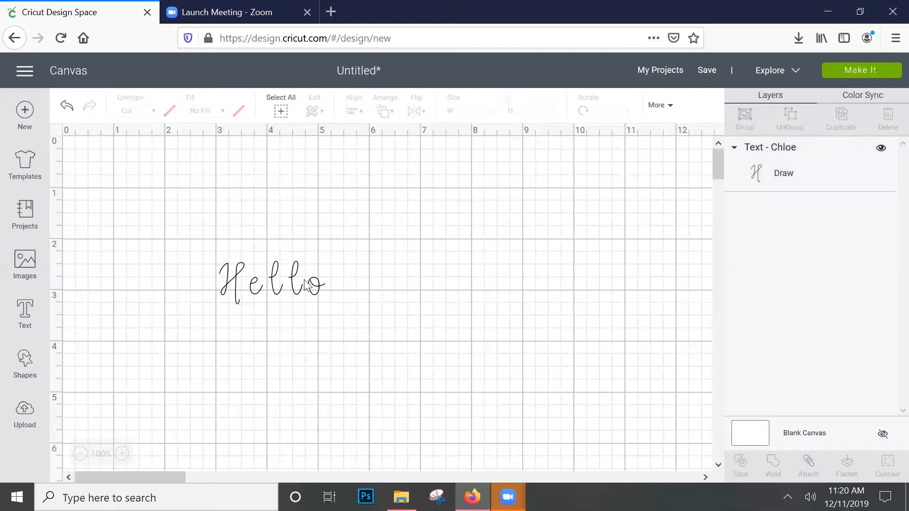
pyautogui.doubleClick(285, 286)
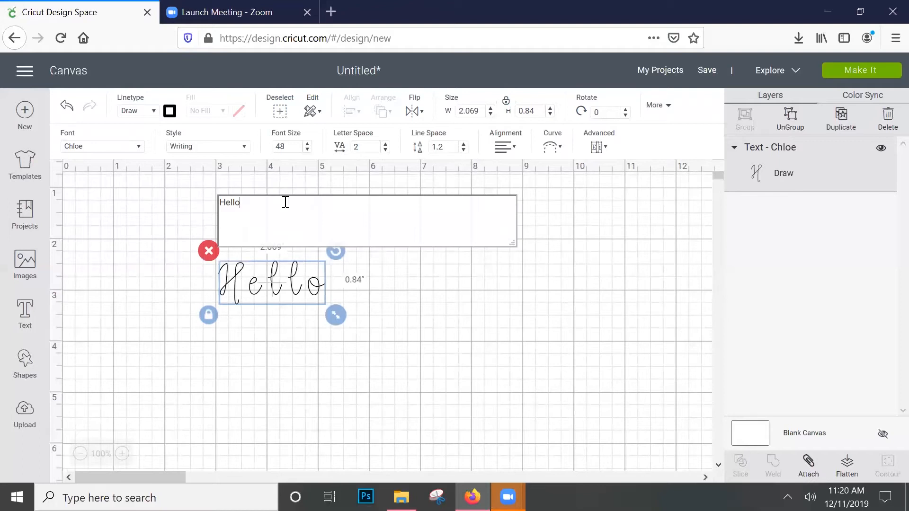
pyautogui.write('There')
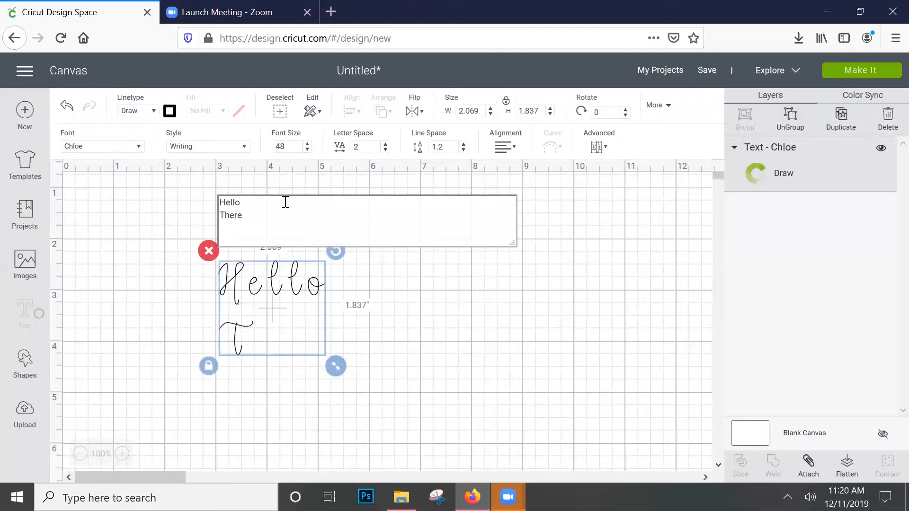
# Step: Set the two-line text's line space to 0 and its alignment to Center
pyautogui.moveTo(455, 148); pyautogui.dragTo(414, 156)
pyautogui.press('BackSpace')
pyautogui.write('0')
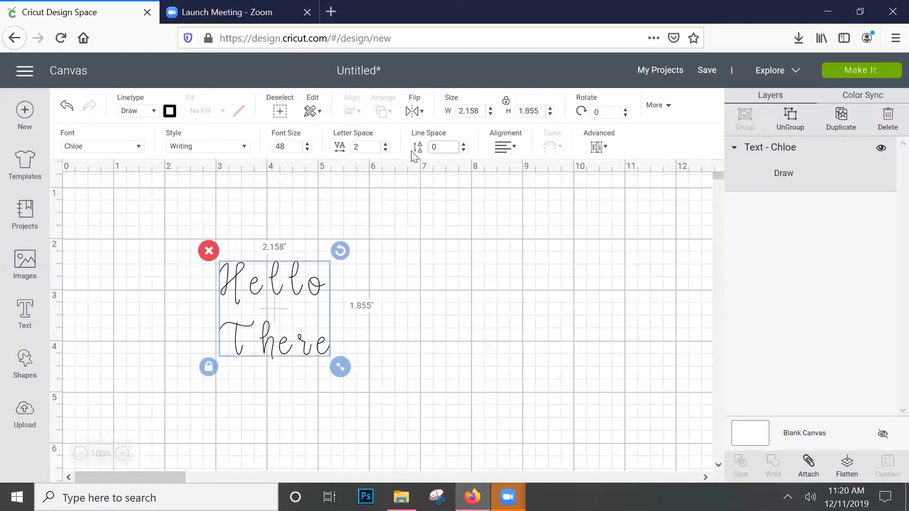
pyautogui.click(514, 152)
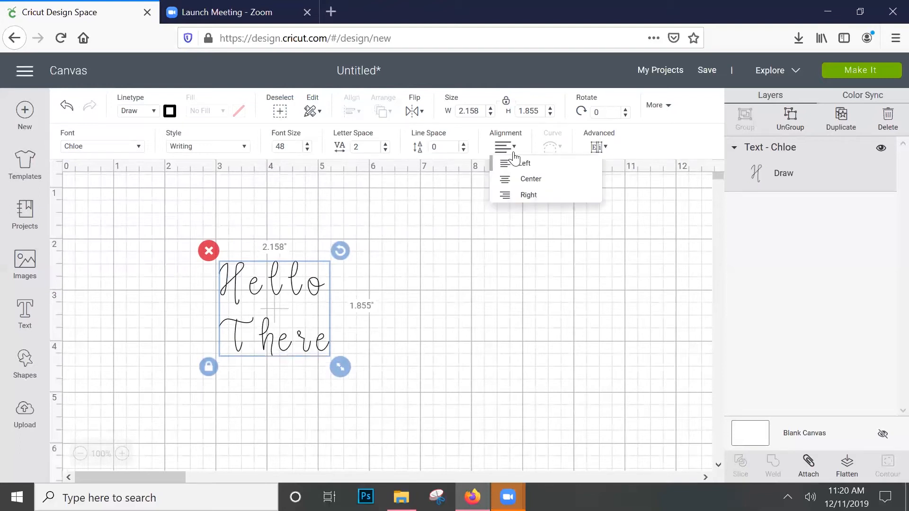
pyautogui.click(530, 184)
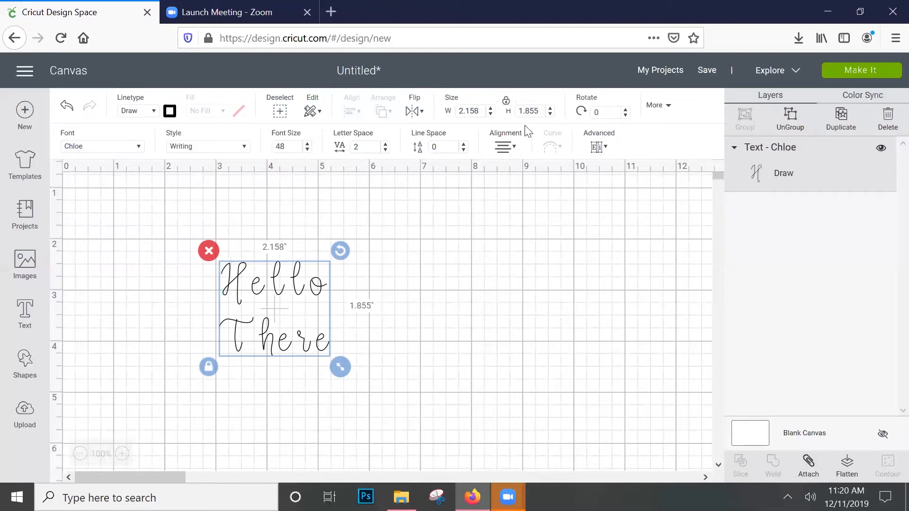
# Step: Set the two-line text's alignment to Right and delete its second line, "There"
pyautogui.click(513, 145)
pyautogui.click(519, 195)
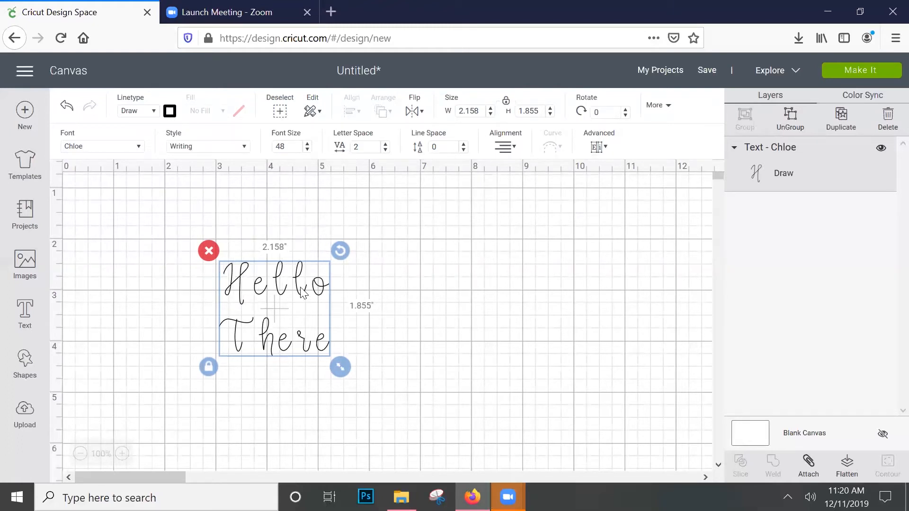
pyautogui.moveTo(253, 216); pyautogui.dragTo(197, 214)
pyautogui.press('BackSpace')
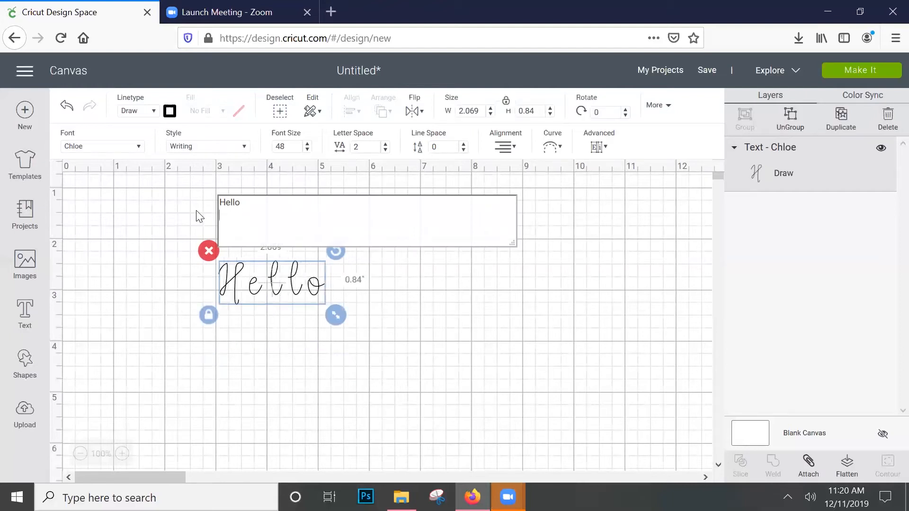
pyautogui.click(385, 314)
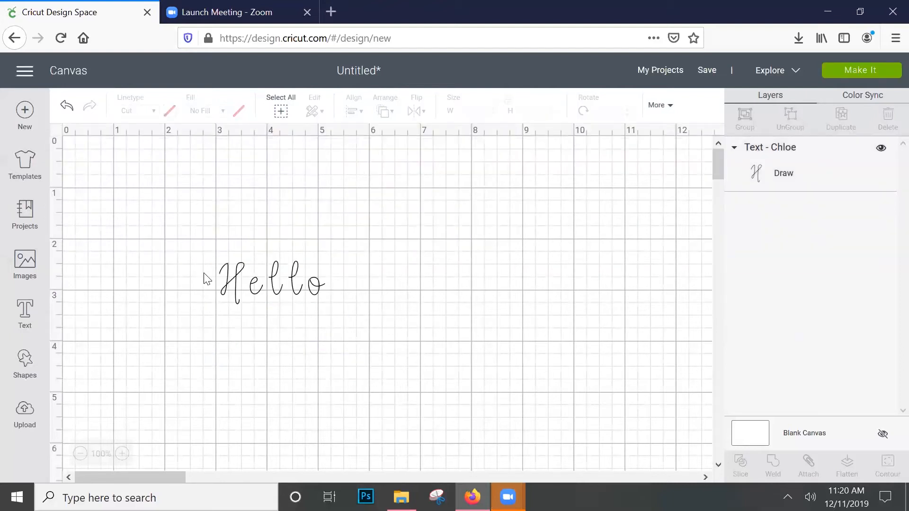
# Step: Try curve diameters of 90 and about -4.89 on the Hello text, and reset the diameter to 0
pyautogui.click(252, 264)
pyautogui.click(551, 153)
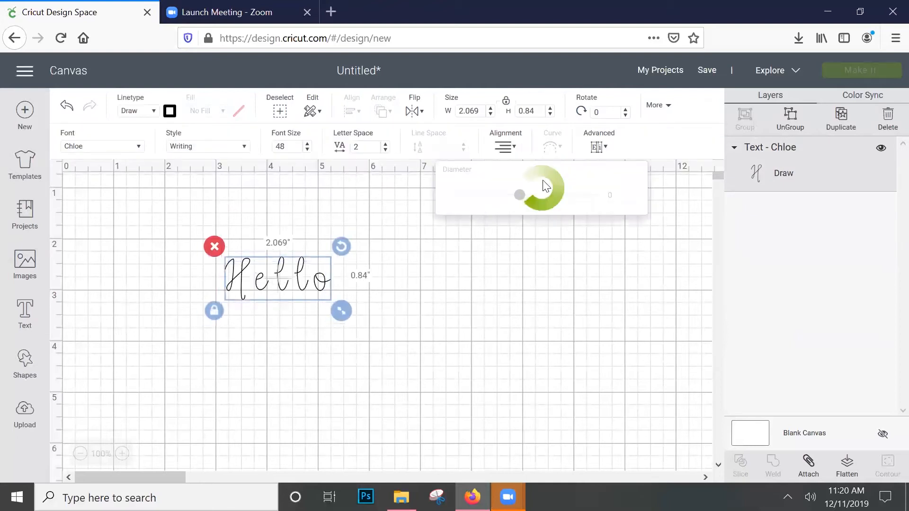
pyautogui.click(606, 195)
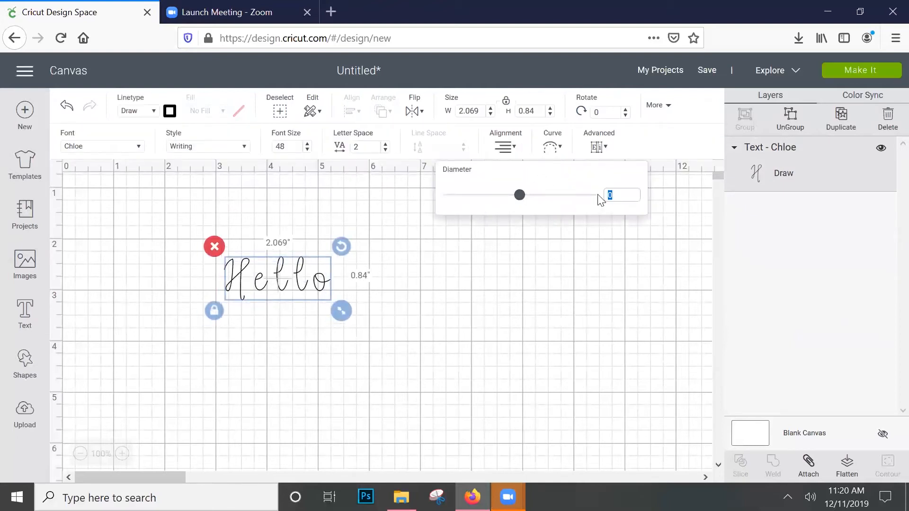
pyautogui.press('Return')
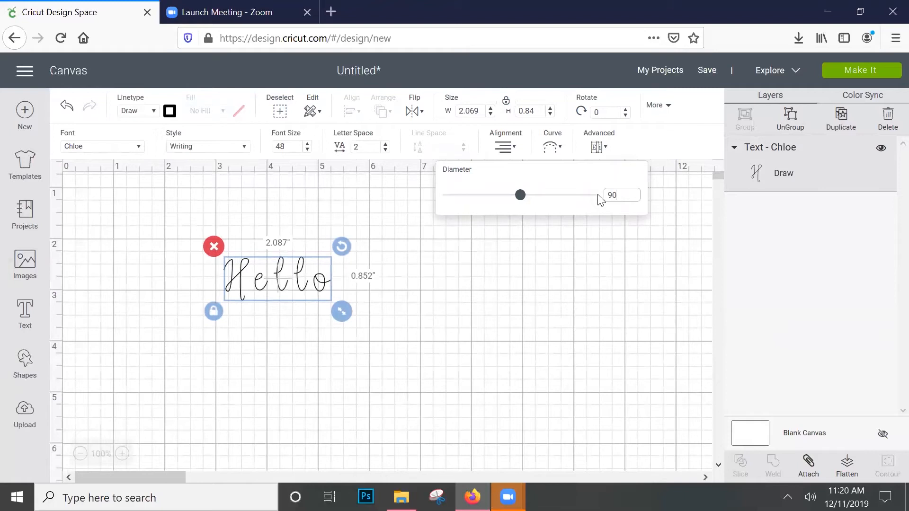
pyautogui.moveTo(520, 194); pyautogui.dragTo(482, 212)
pyautogui.moveTo(618, 204); pyautogui.dragTo(546, 187)
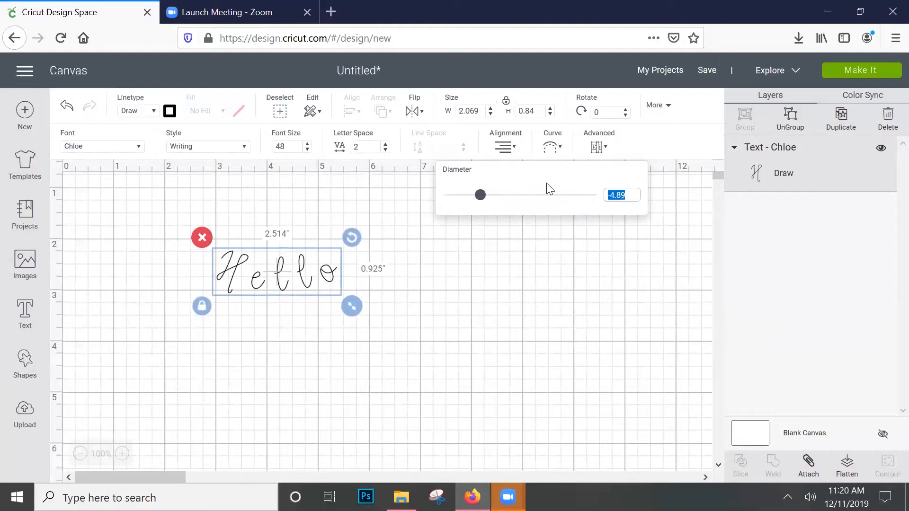
pyautogui.write('0')
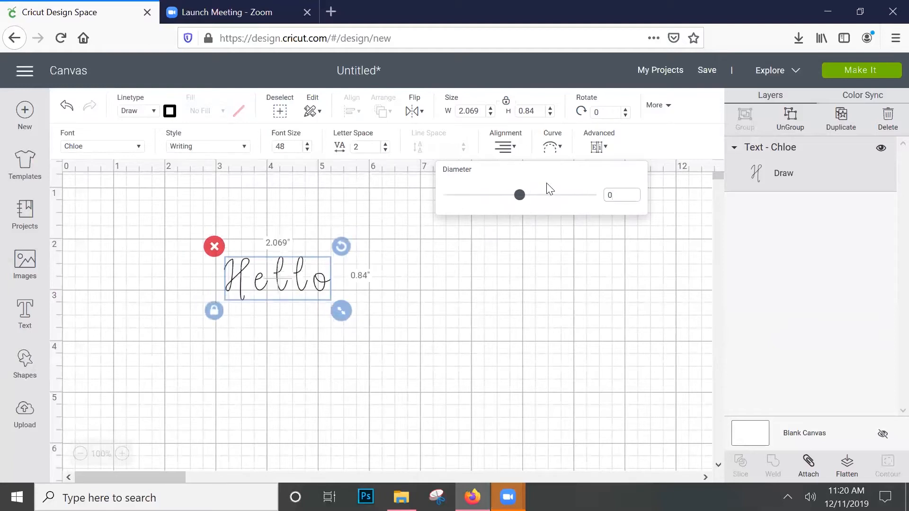
# Step: Check the ungroup options and the available Fine Point pen colors for the Hello text
pyautogui.click(595, 148)
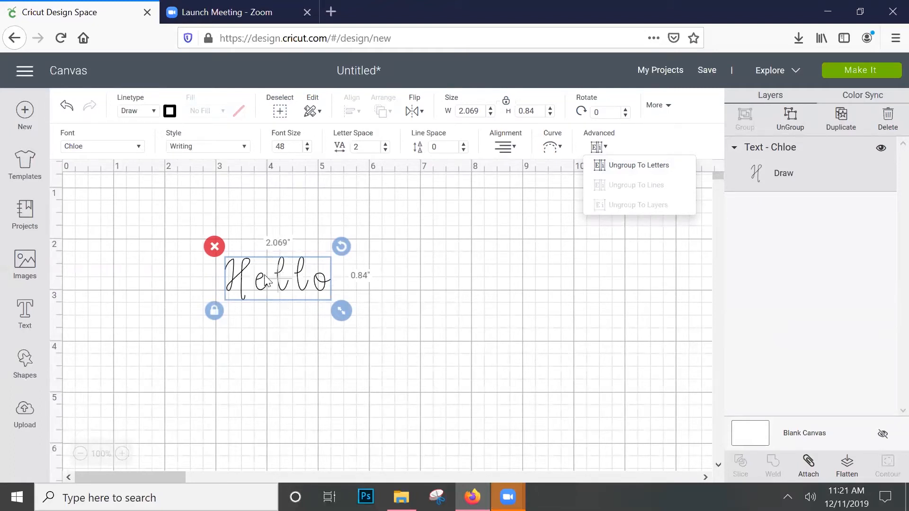
pyautogui.click(141, 113)
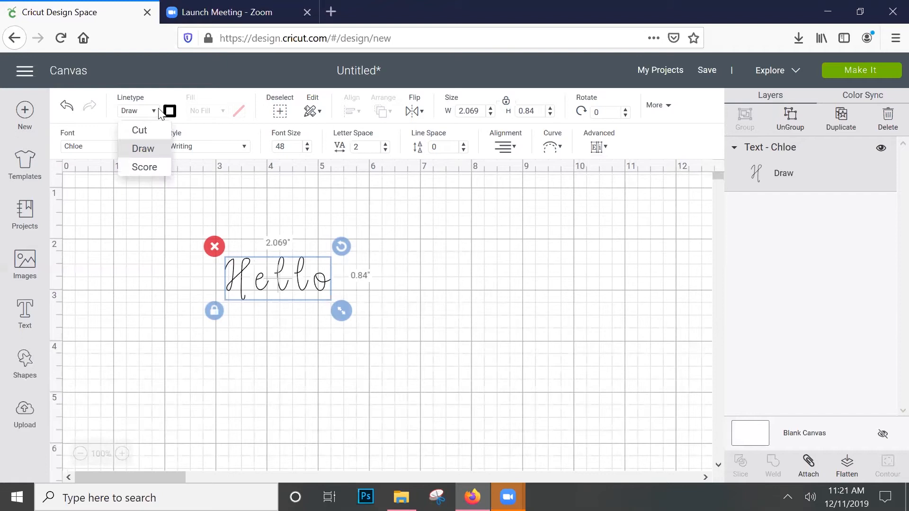
pyautogui.click(169, 111)
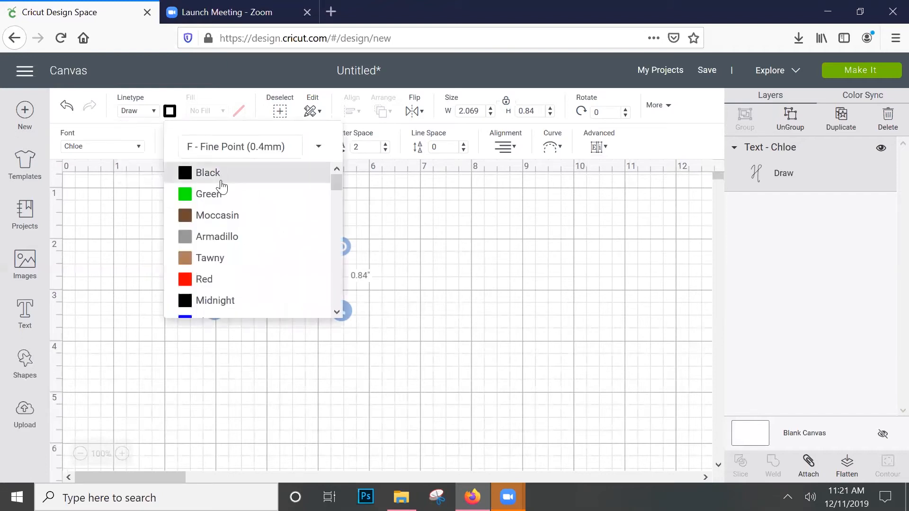
pyautogui.scroll(-10, 224, 199)
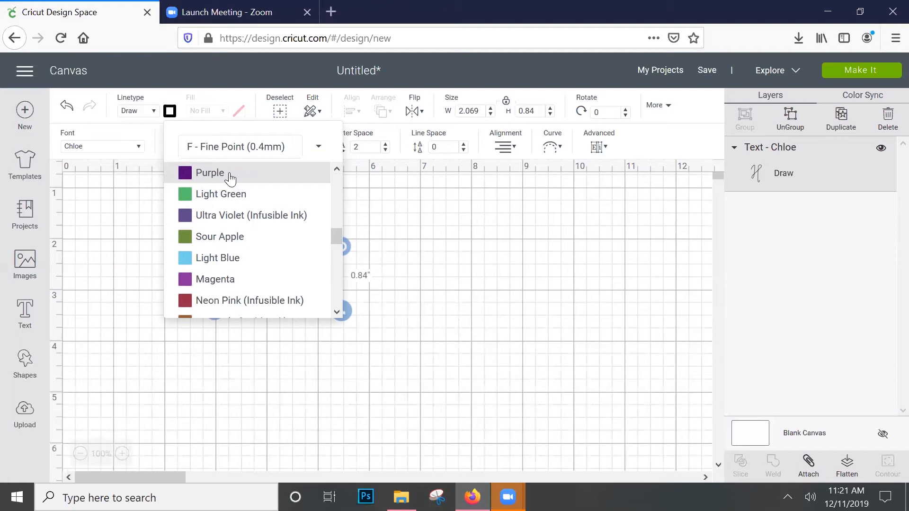
# Step: Set the Hello text's linetype to Cut and check the other linetype choices
pyautogui.click(150, 112)
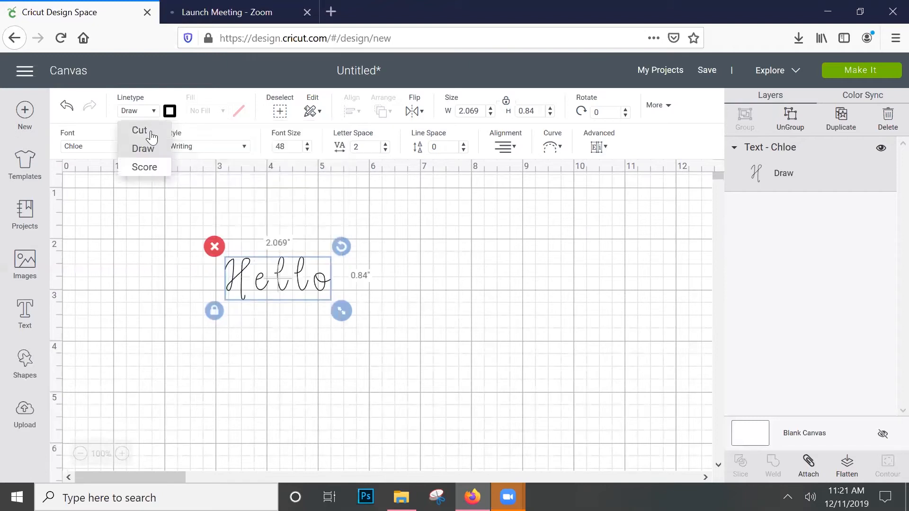
pyautogui.click(152, 137)
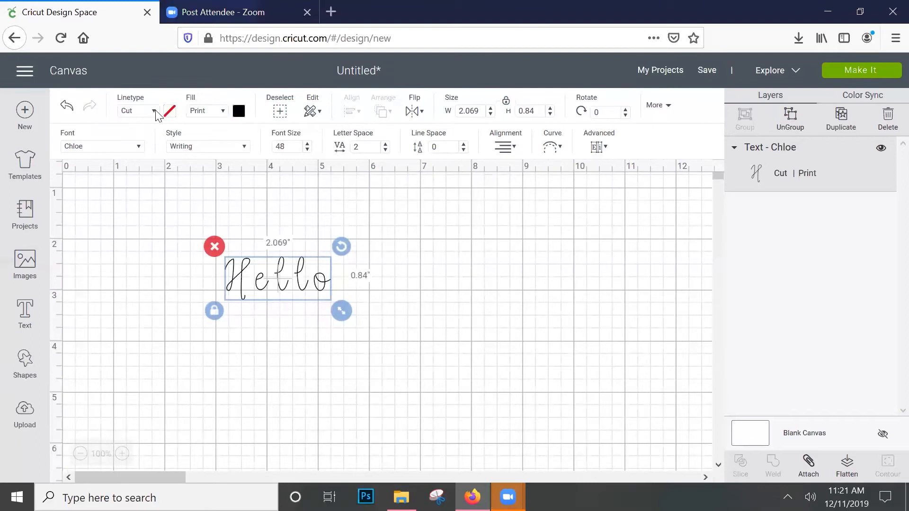
pyautogui.click(156, 112)
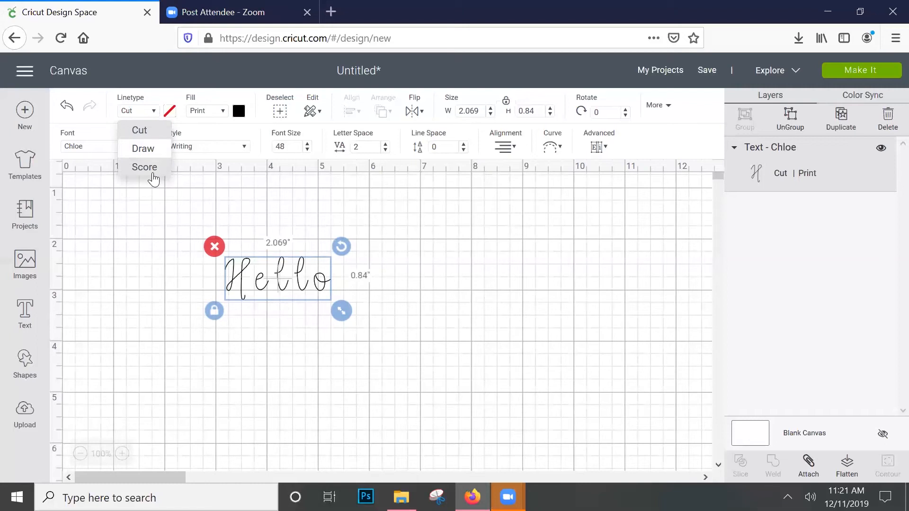
# Step: Set the Hello text's fill to Print with a red color
pyautogui.click(201, 114)
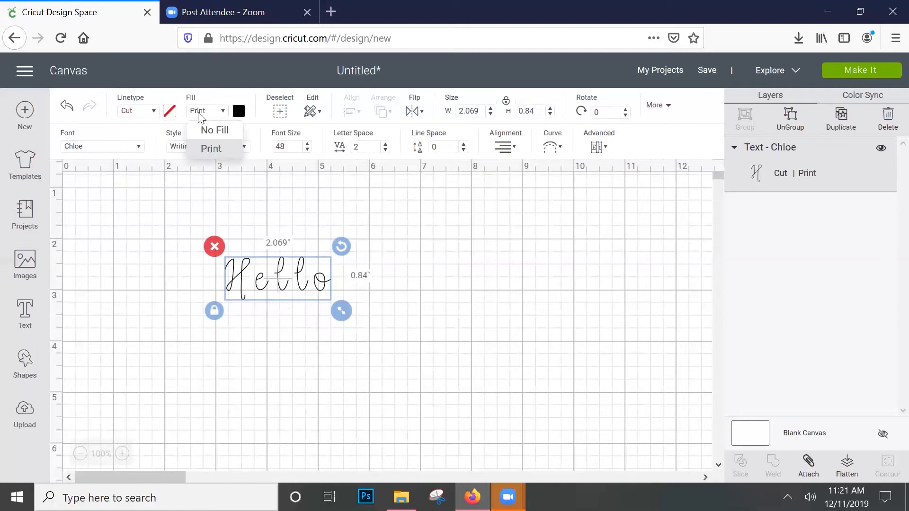
pyautogui.click(211, 148)
pyautogui.click(239, 114)
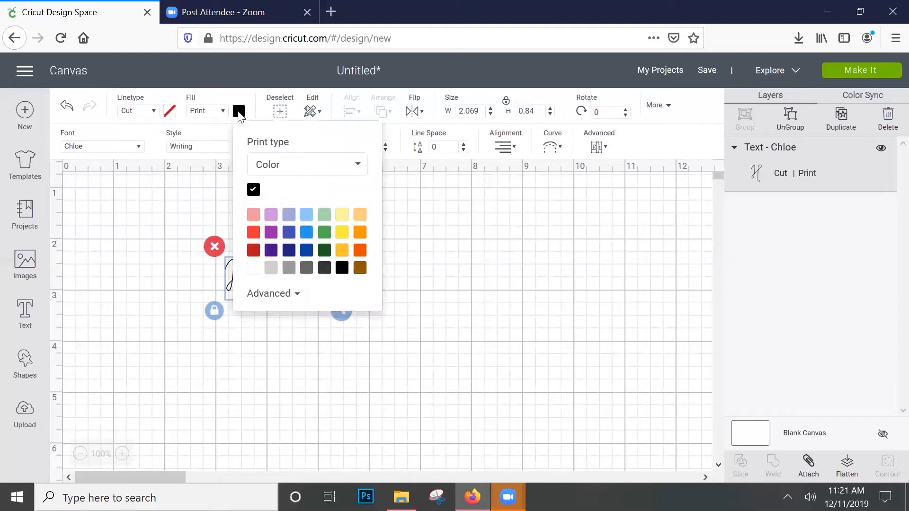
pyautogui.click(253, 232)
pyautogui.click(426, 267)
# Step: Copy the red Hello text
pyautogui.click(297, 279)
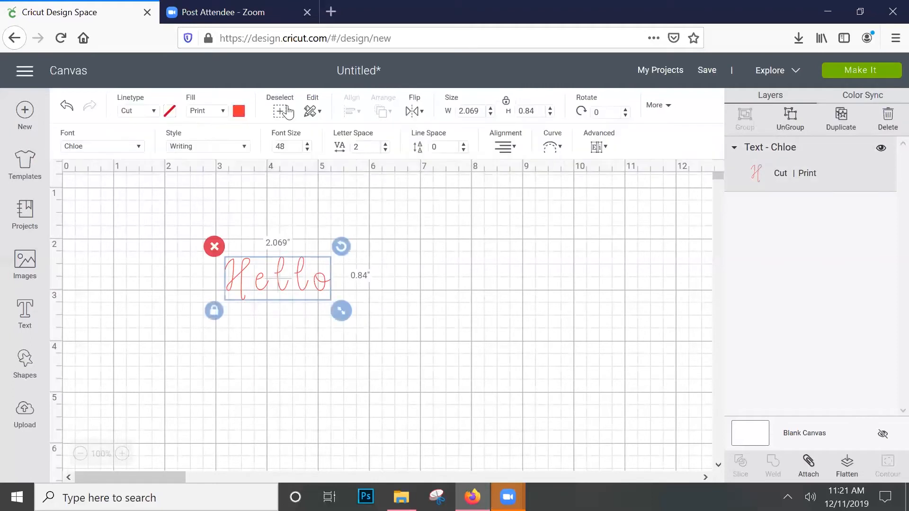
pyautogui.click(320, 114)
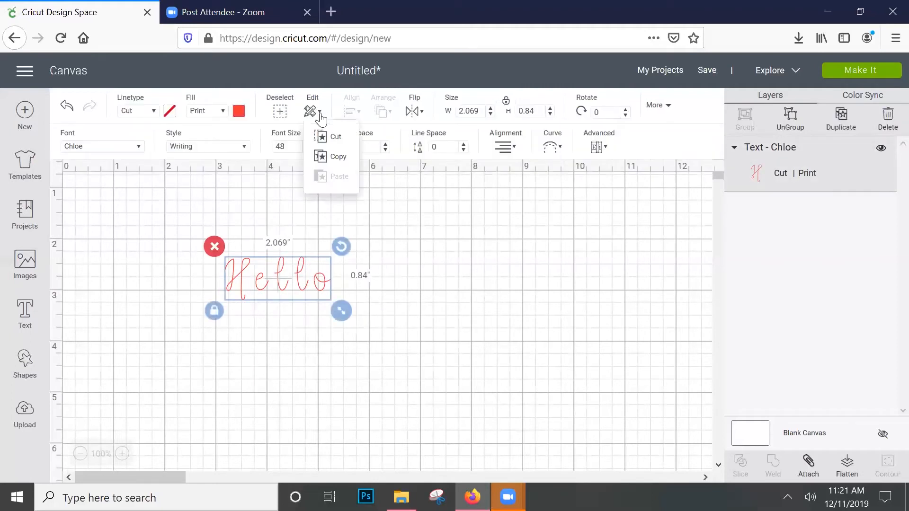
pyautogui.click(337, 159)
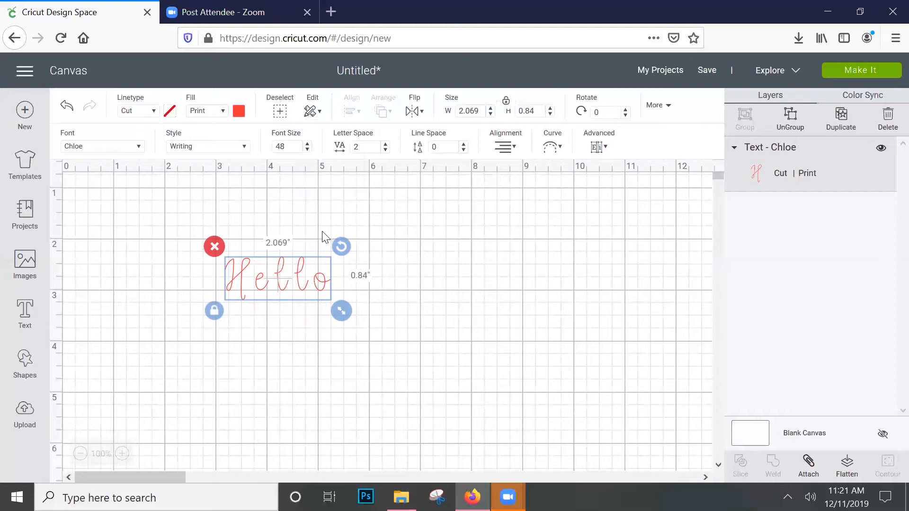
# Step: Insert a square shape, scale it down to about 1.07 inches and place it over the middle of the Hello text
pyautogui.click(22, 360)
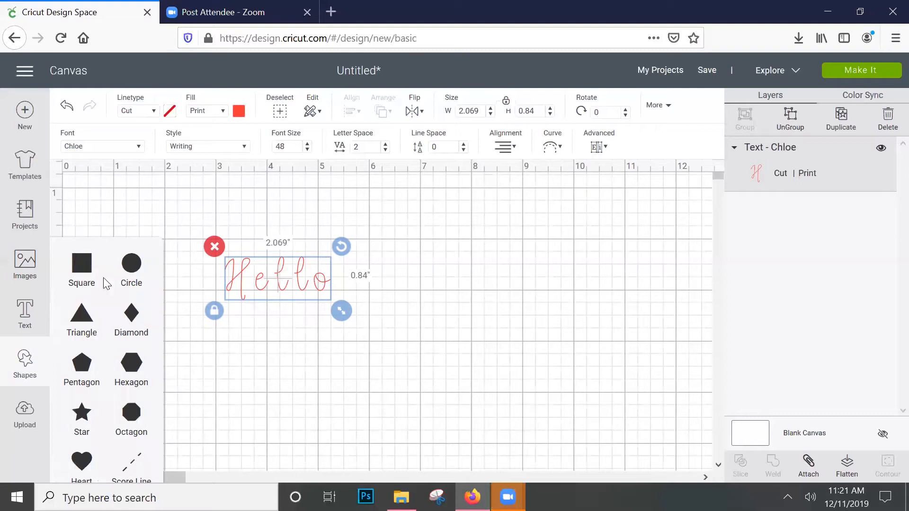
pyautogui.click(85, 273)
pyautogui.moveTo(201, 278); pyautogui.dragTo(268, 204)
pyautogui.moveTo(375, 364); pyautogui.dragTo(271, 261)
pyautogui.moveTo(251, 215); pyautogui.dragTo(298, 269)
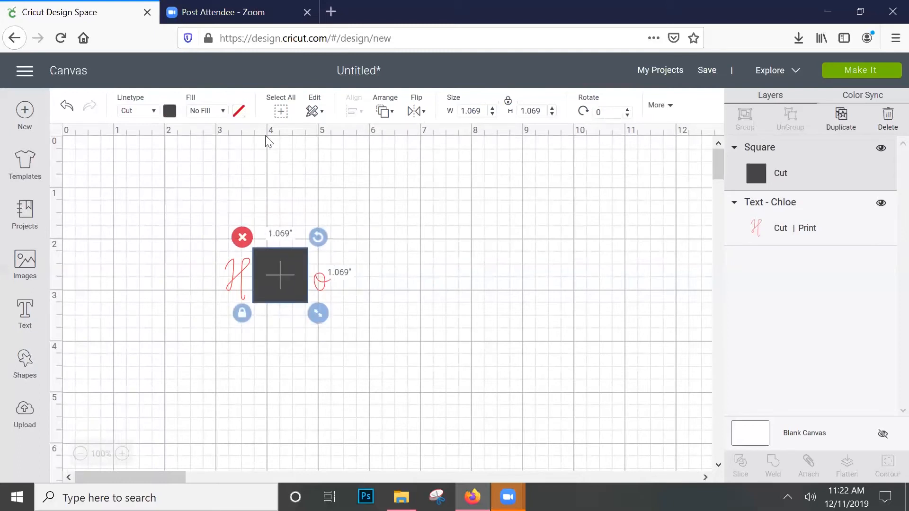
# Step: Align the square and the Hello text with each other using Center Horizontally
pyautogui.moveTo(211, 215); pyautogui.dragTo(360, 327)
pyautogui.click(353, 114)
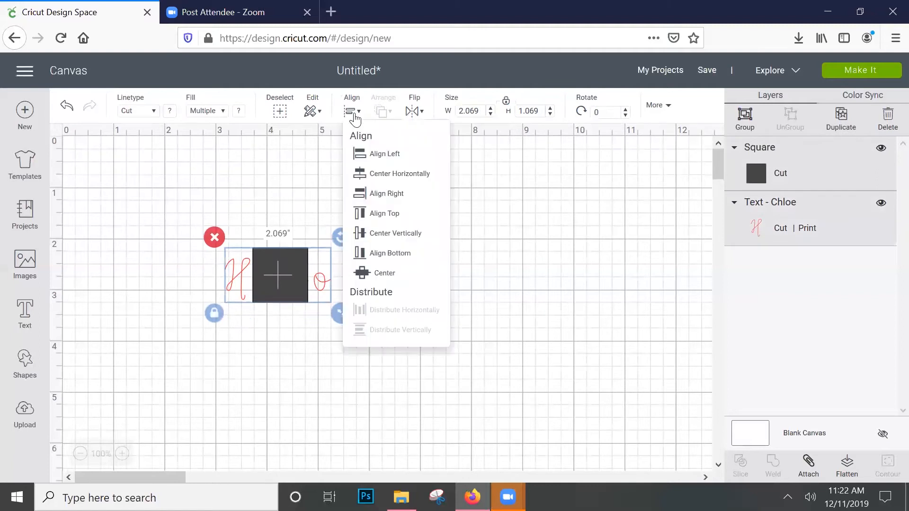
pyautogui.click(386, 181)
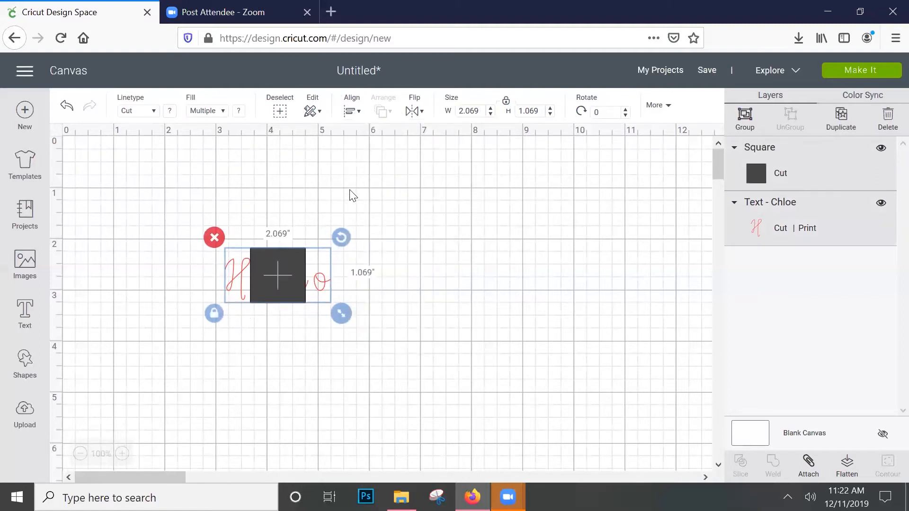
pyautogui.click(401, 316)
# Step: Send the square to the back, behind the Hello text
pyautogui.click(282, 289)
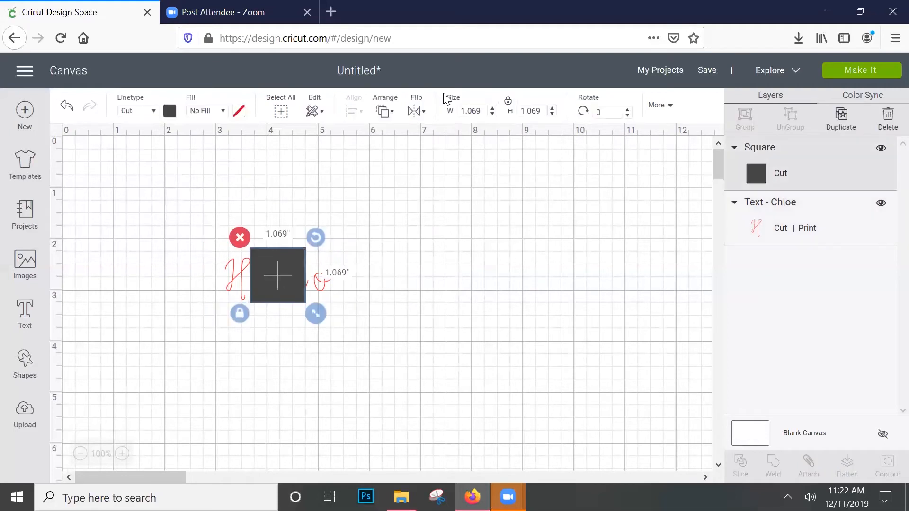
pyautogui.click(385, 112)
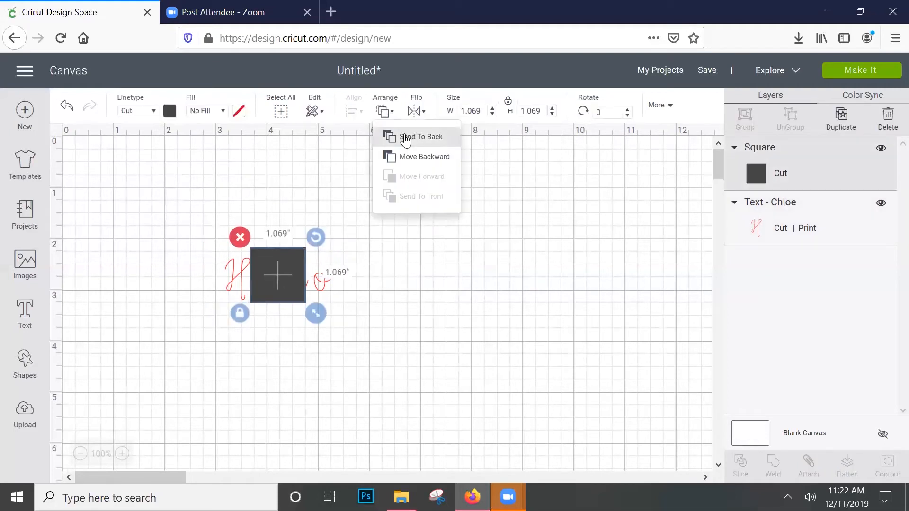
pyautogui.click(406, 139)
# Step: Check the flip options for the square and set its rotation to 90 degrees
pyautogui.click(416, 111)
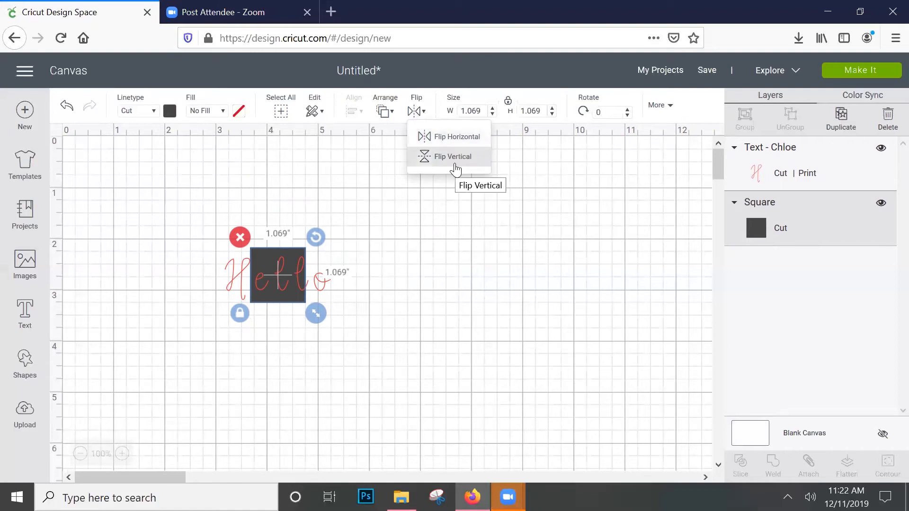
pyautogui.click(479, 110)
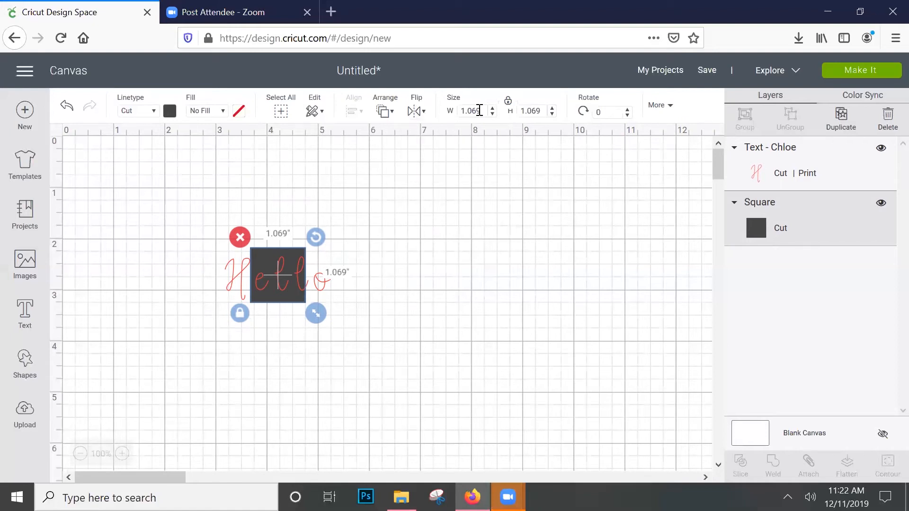
pyautogui.click(607, 110)
pyautogui.write('9')
# Step: Set the square's X position to 5 and deselect it
pyautogui.click(671, 107)
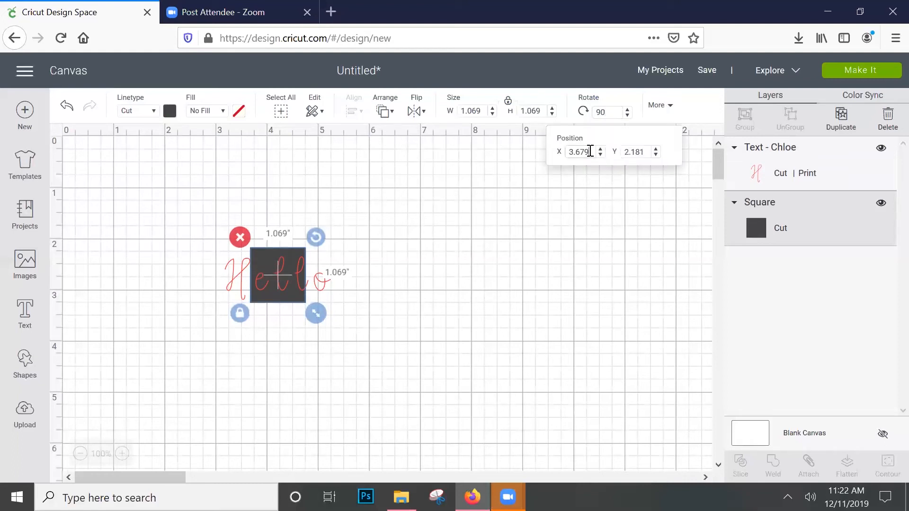
pyautogui.moveTo(591, 151); pyautogui.dragTo(566, 152)
pyautogui.write('5')
pyautogui.press('Return')
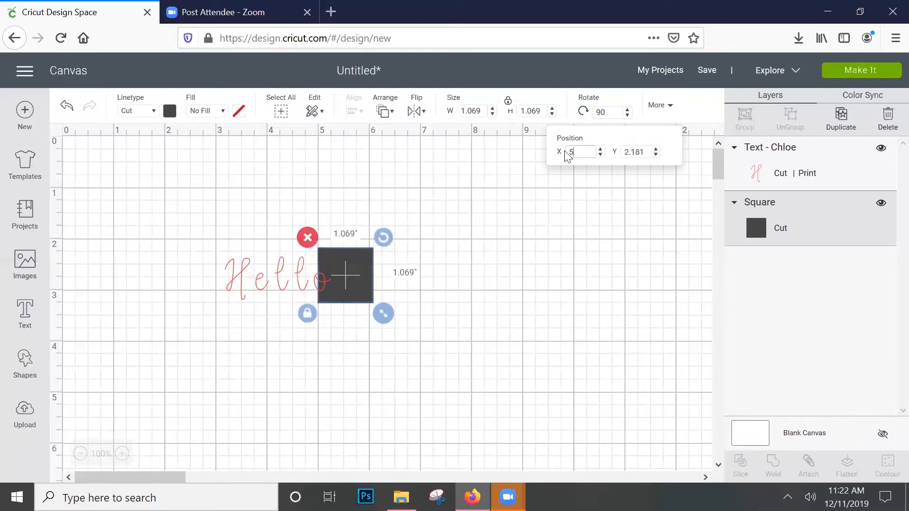
pyautogui.click(442, 215)
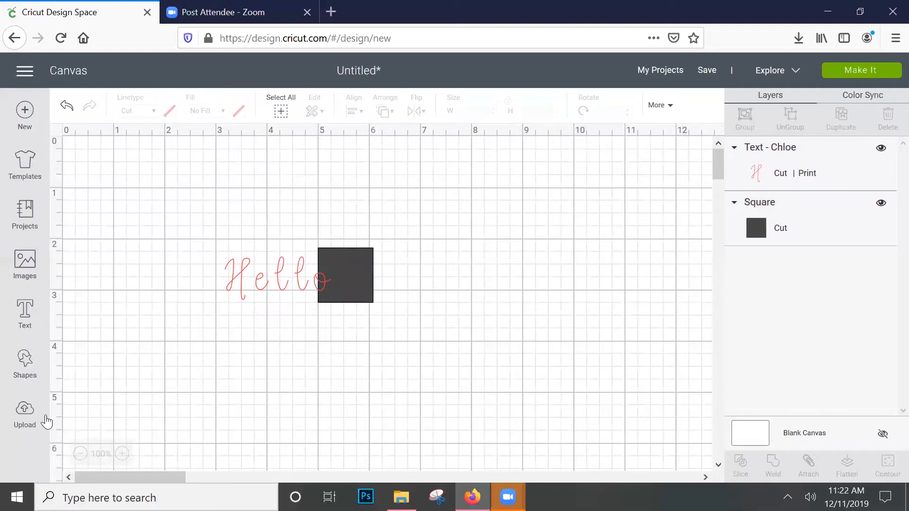
# Step: Upload the image file Always Stay Humble And Kind SVG Cut File from the SVGS folder on the Desktop
pyautogui.click(33, 426)
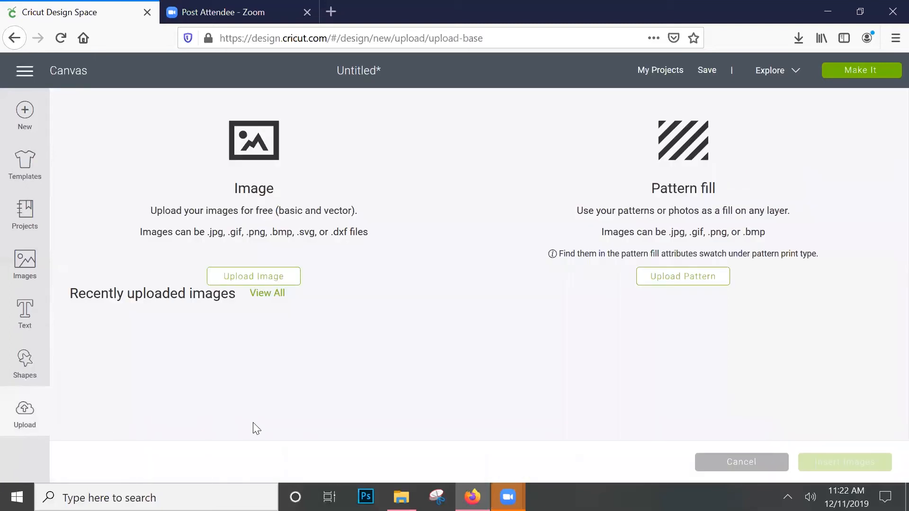
pyautogui.click(253, 279)
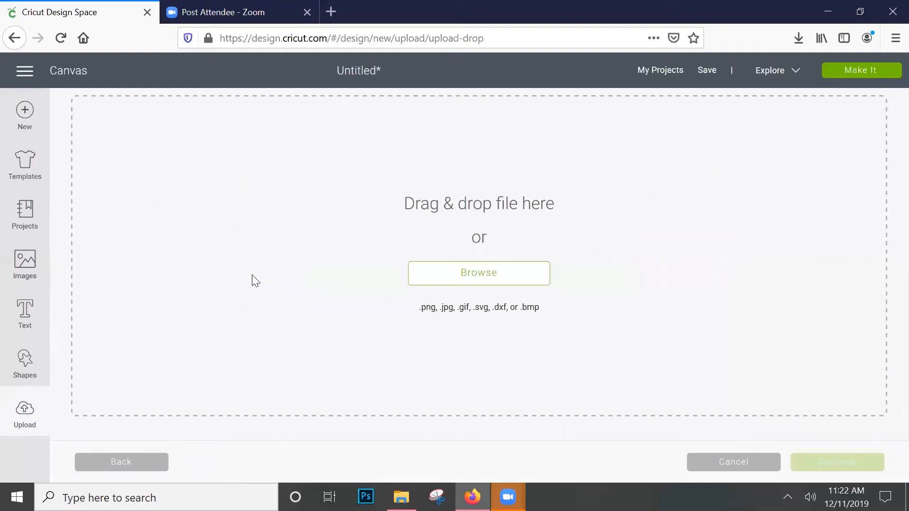
pyautogui.click(436, 281)
pyautogui.doubleClick(190, 114)
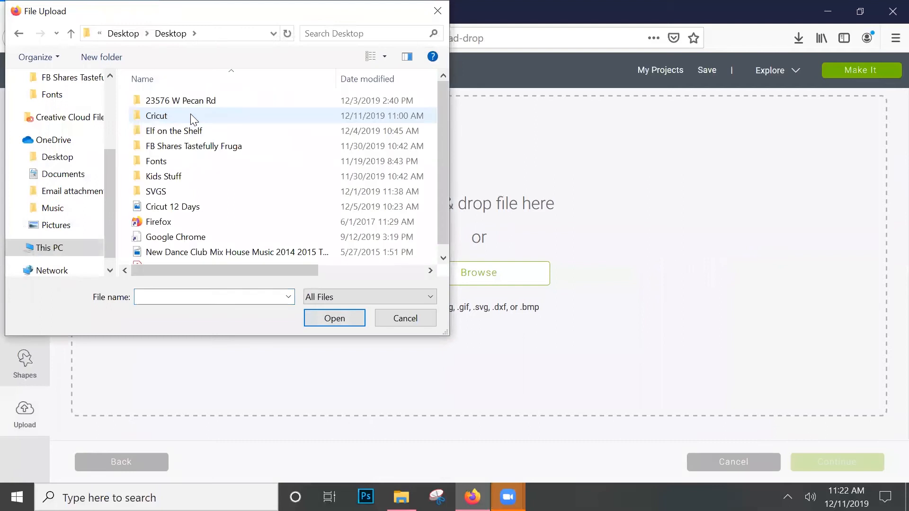
pyautogui.doubleClick(192, 181)
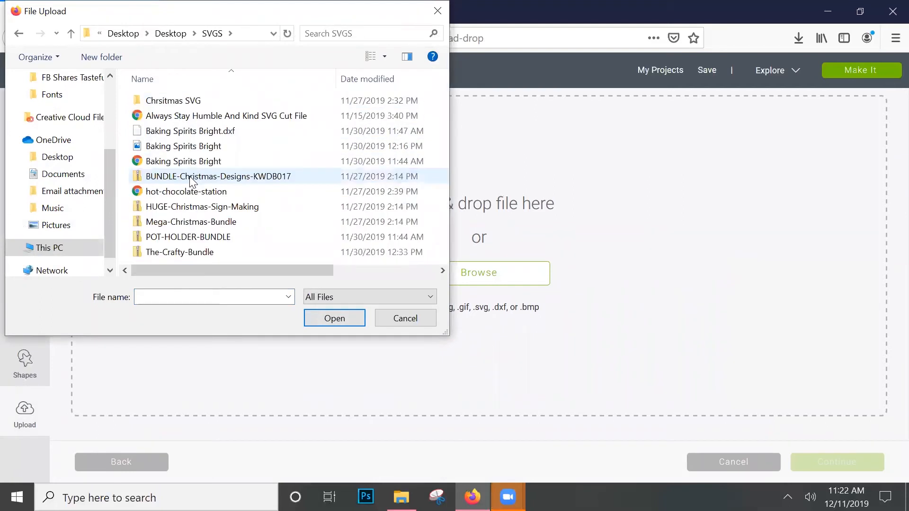
pyautogui.doubleClick(188, 118)
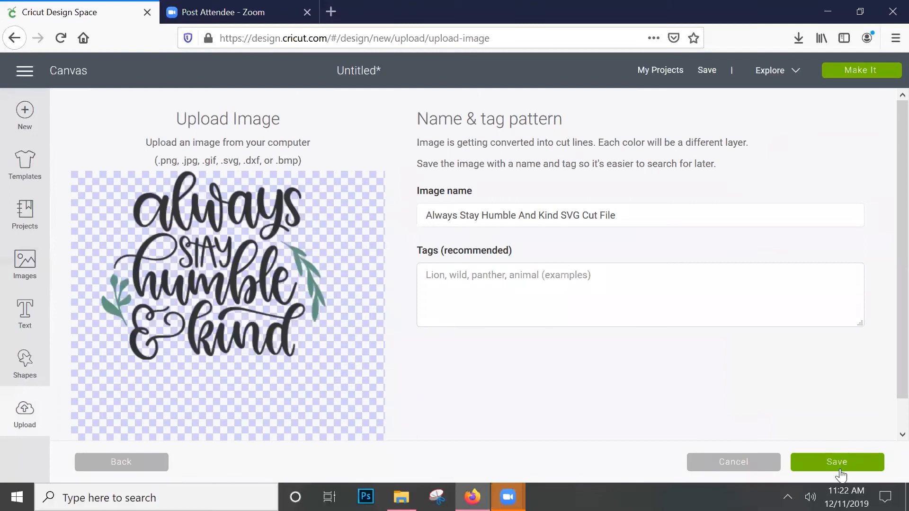
# Step: Shorten the uploaded image's name to Always Stay Humble And Kind and save it
pyautogui.moveTo(619, 214); pyautogui.dragTo(564, 218)
pyautogui.press('BackSpace')
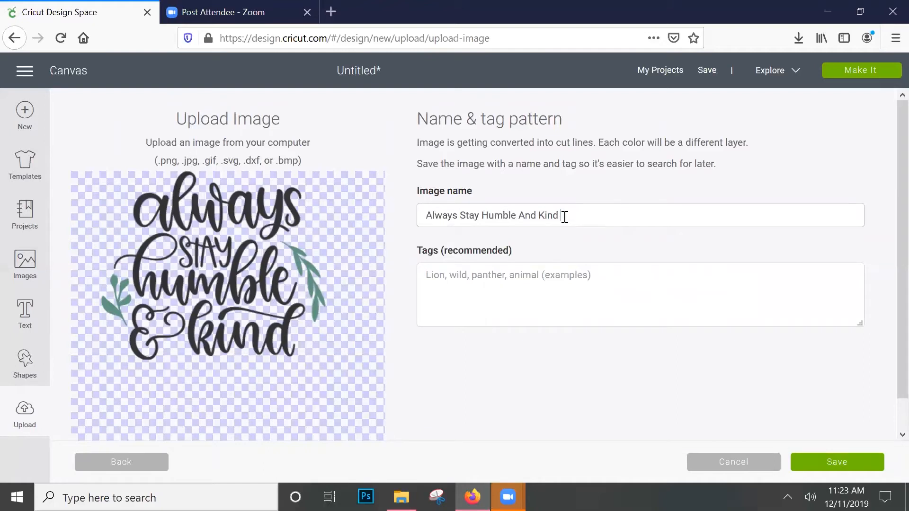
pyautogui.click(837, 463)
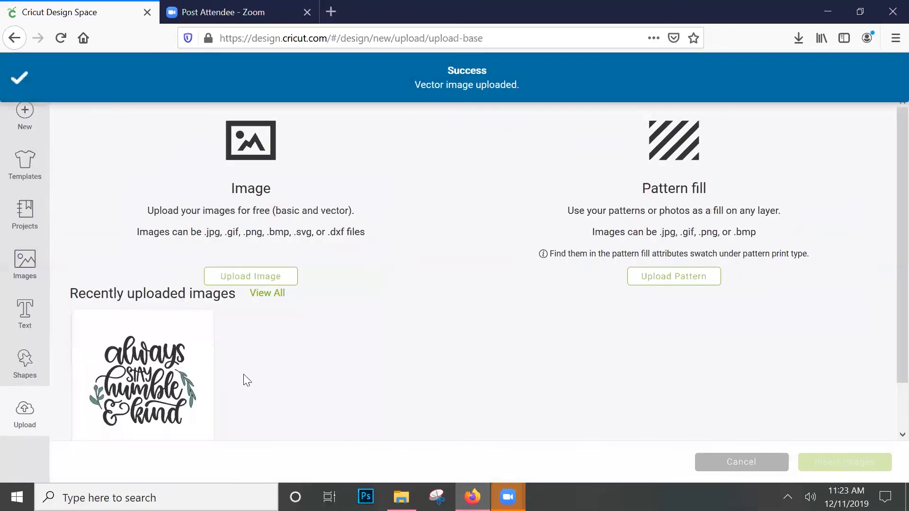
# Step: Insert the uploaded Always Stay Humble And Kind image into the canvas and place it beside the square, clear of the Hello text
pyautogui.click(158, 374)
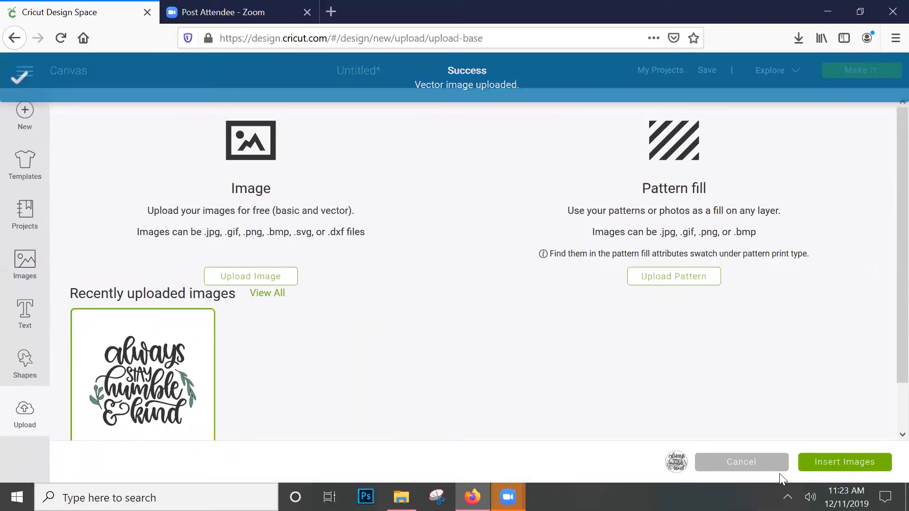
pyautogui.click(837, 462)
pyautogui.moveTo(385, 341); pyautogui.dragTo(580, 245)
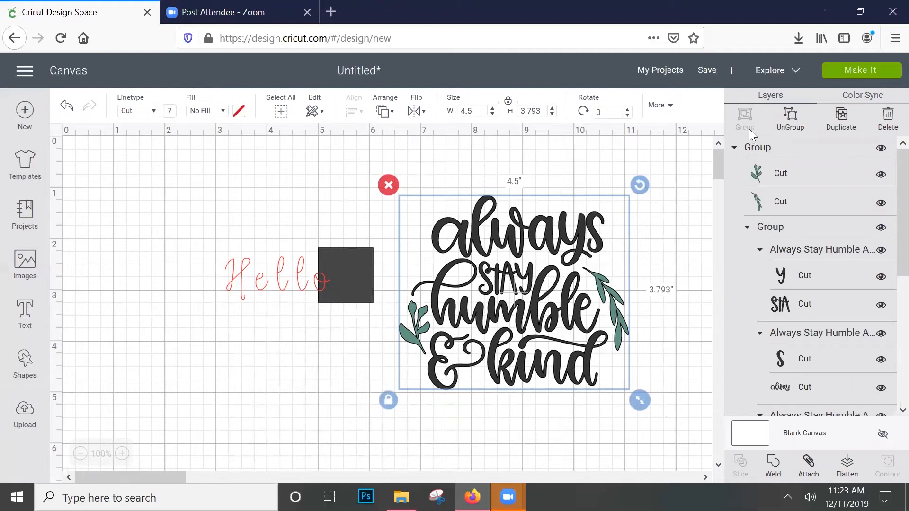
# Step: Ungroup the Always Stay Humble And Kind design, then select all its pieces and group them again
pyautogui.click(794, 126)
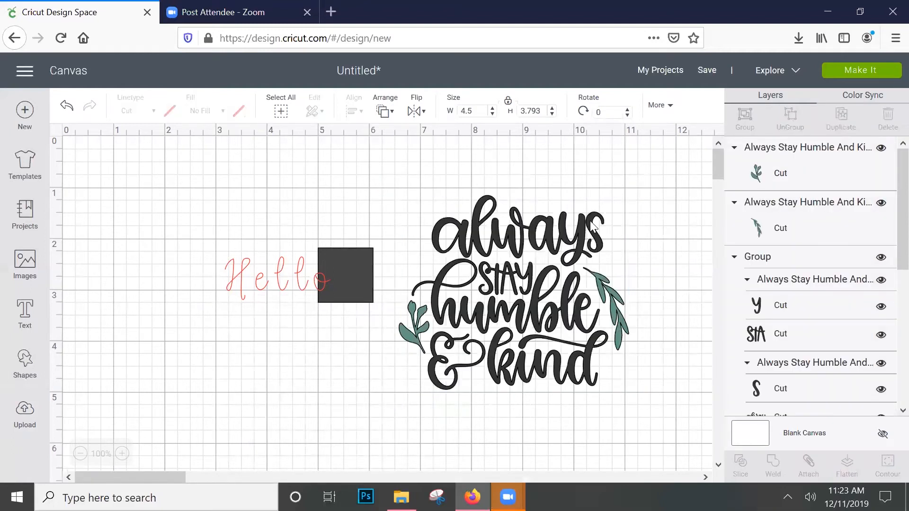
pyautogui.moveTo(552, 208)
pyautogui.mouseDown()
pyautogui.moveTo(515, 175)
pyautogui.moveTo(545, 235)
pyautogui.moveTo(563, 189)
pyautogui.moveTo(552, 215)
pyautogui.mouseUp()
pyautogui.click(66, 107)
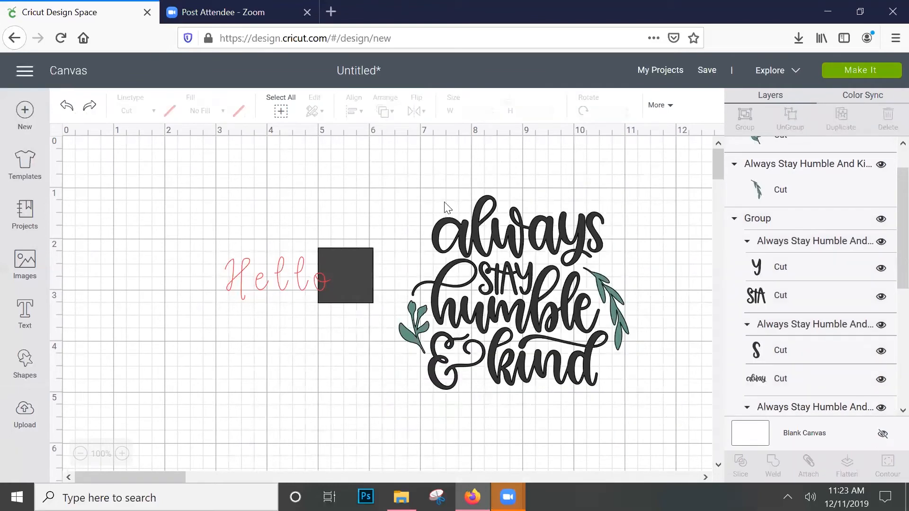
pyautogui.moveTo(425, 188); pyautogui.dragTo(670, 382)
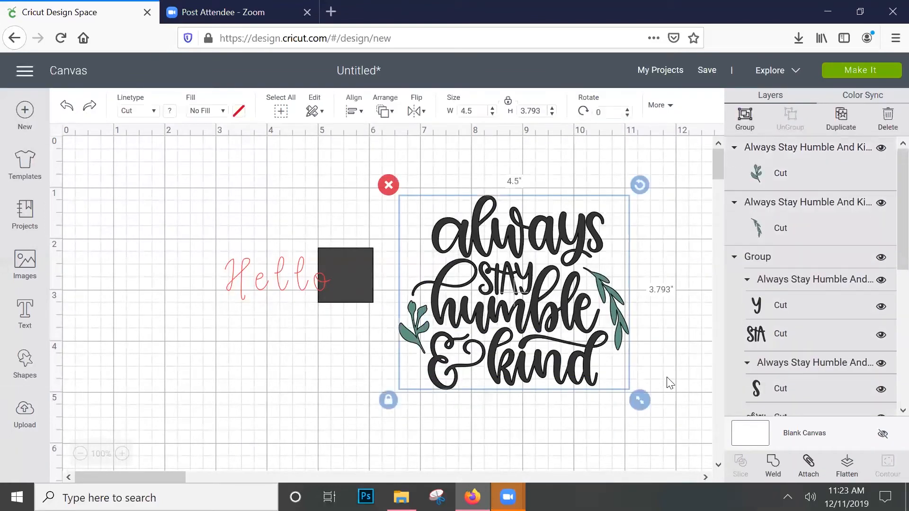
pyautogui.click(744, 121)
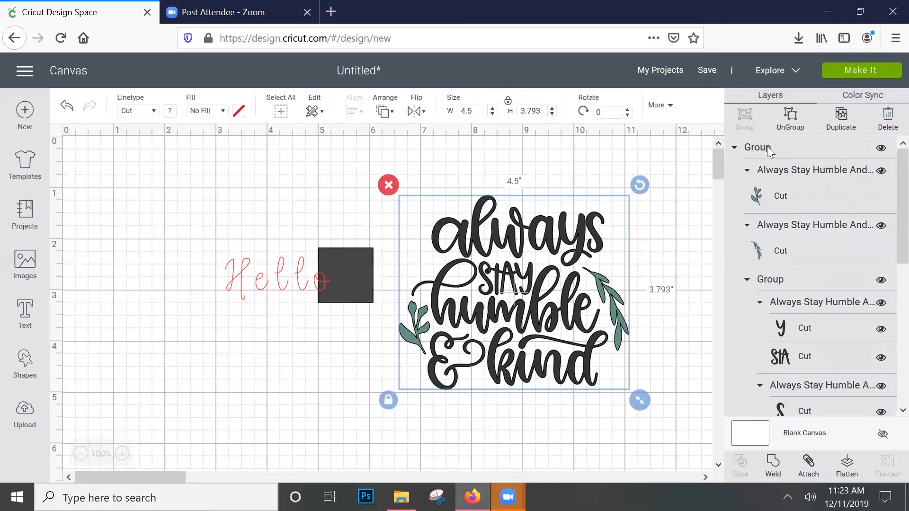
# Step: Duplicate the grouped quote design, place the copy over the Hello text, and delete that copy
pyautogui.click(839, 116)
pyautogui.moveTo(559, 279); pyautogui.dragTo(210, 274)
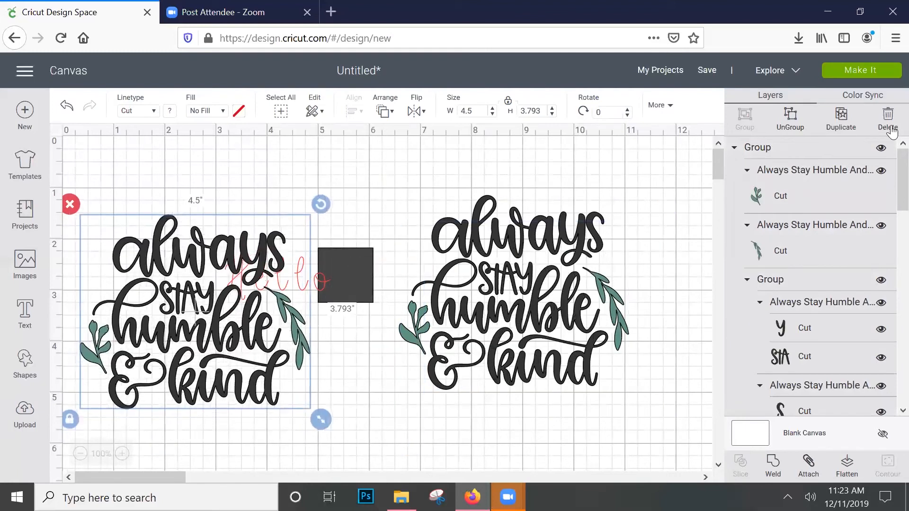
pyautogui.click(888, 124)
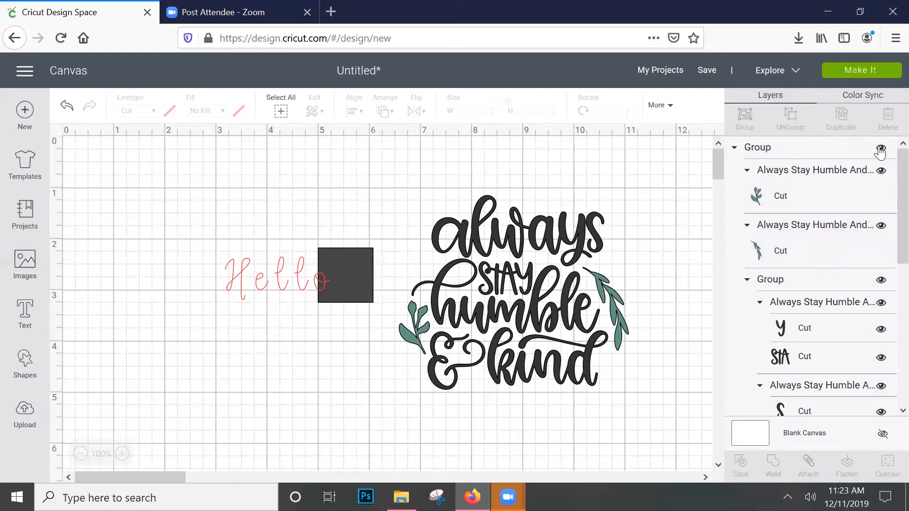
# Step: Hide both leaf layers of the quote design and preview the project's mats without them
pyautogui.click(881, 173)
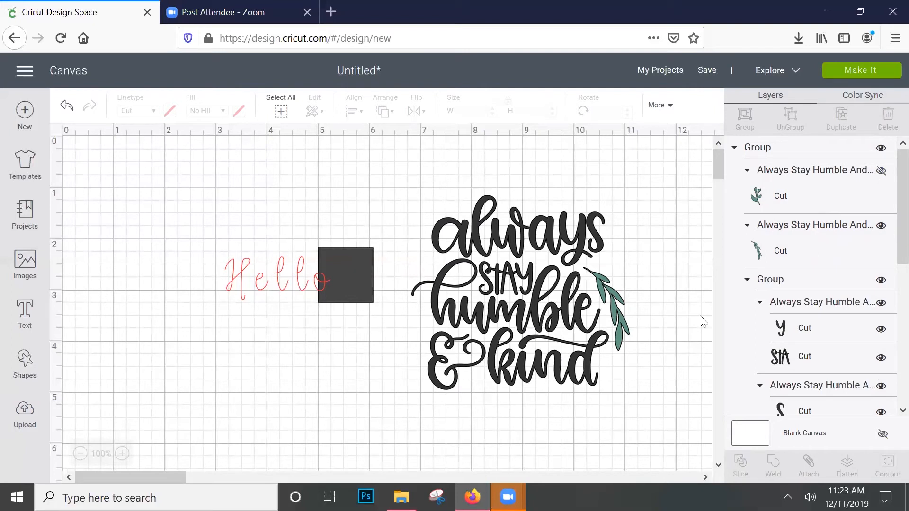
pyautogui.click(882, 226)
pyautogui.click(858, 72)
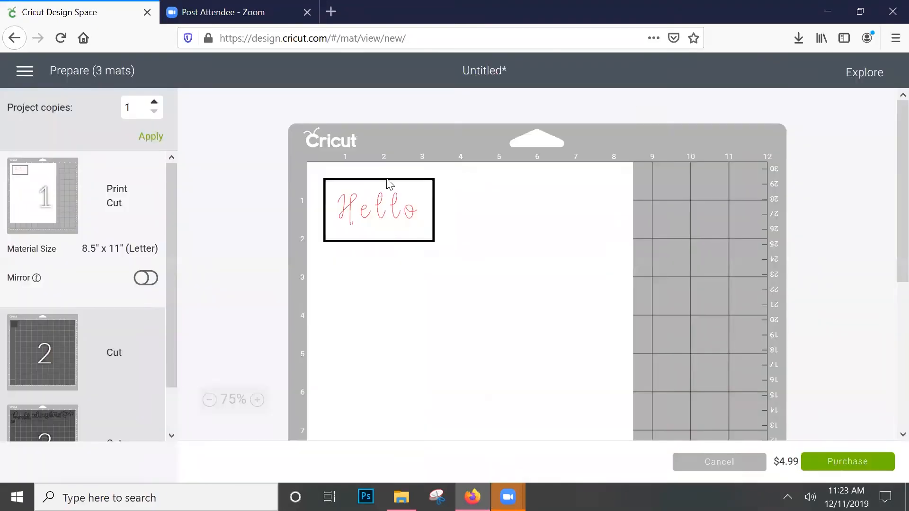
pyautogui.scroll(-2, 95, 331)
pyautogui.scroll(2, 66, 378)
# Step: Return to the canvas, review the design's layers, and make both leaf layers visible again
pyautogui.scroll(-4, 845, 274)
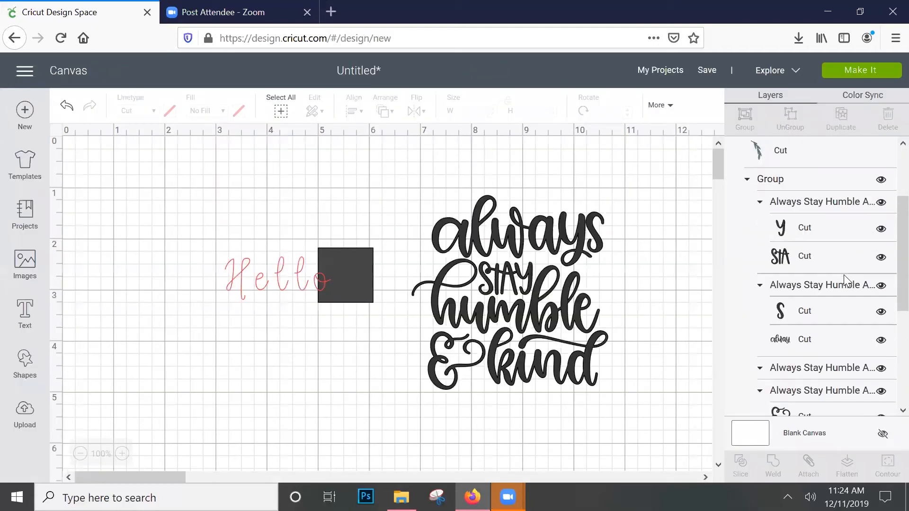
pyautogui.scroll(-3, 844, 275)
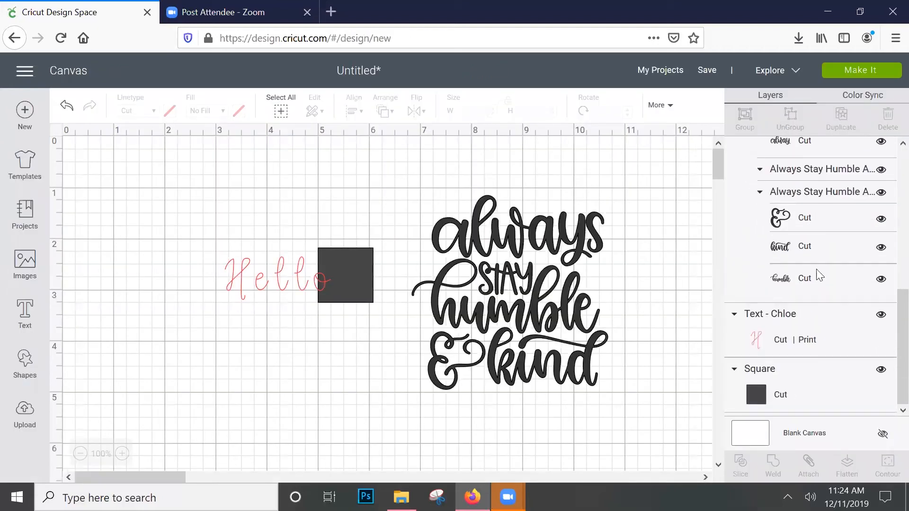
pyautogui.scroll(6, 812, 213)
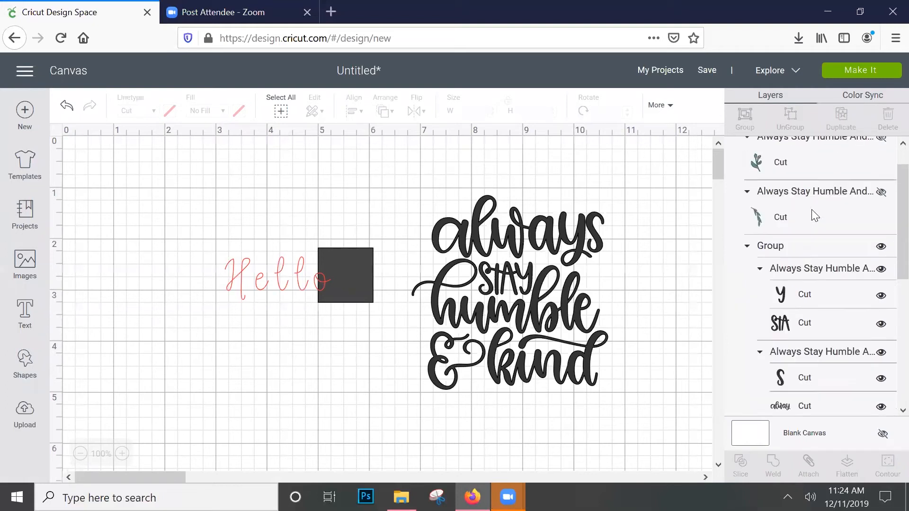
pyautogui.click(784, 194)
pyautogui.click(881, 171)
pyautogui.click(881, 226)
# Step: Change the linetype of the leaf branch beside humble to Draw with a Purple Fine Point (0.4mm) pen
pyautogui.click(811, 241)
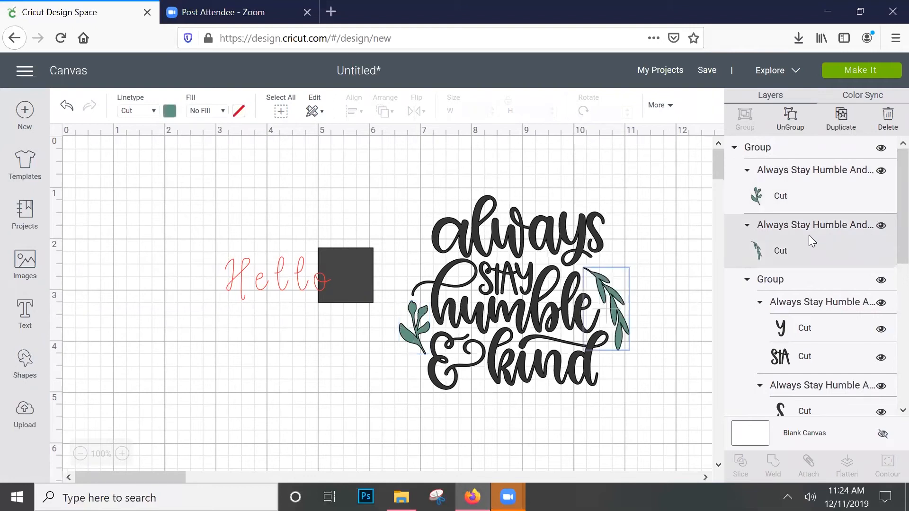
pyautogui.click(153, 110)
pyautogui.click(146, 150)
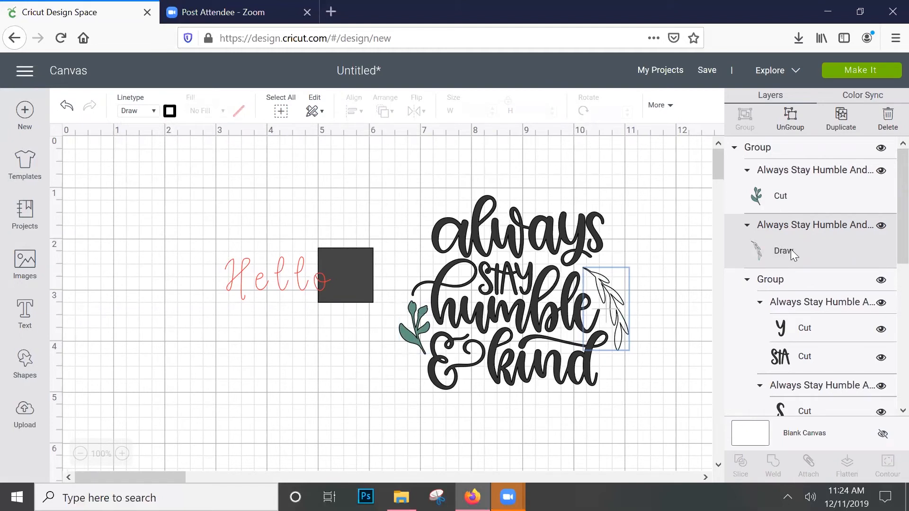
pyautogui.click(171, 112)
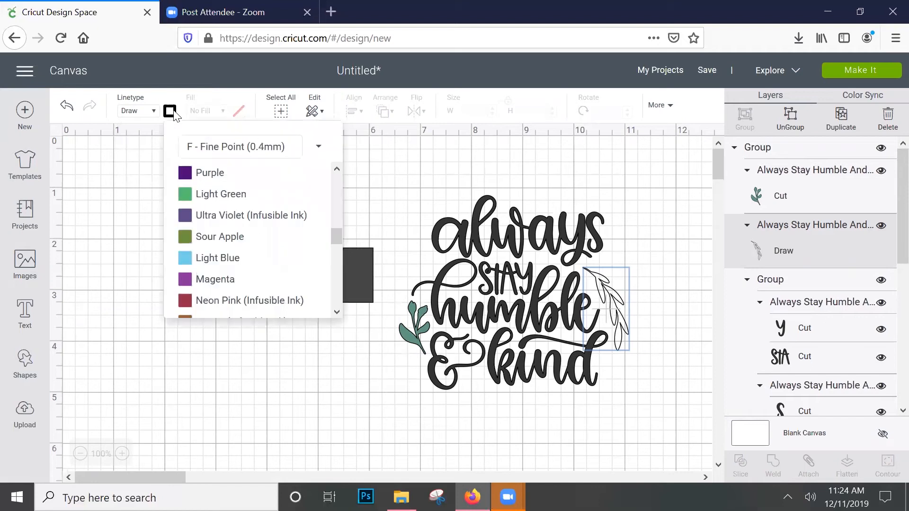
pyautogui.click(218, 172)
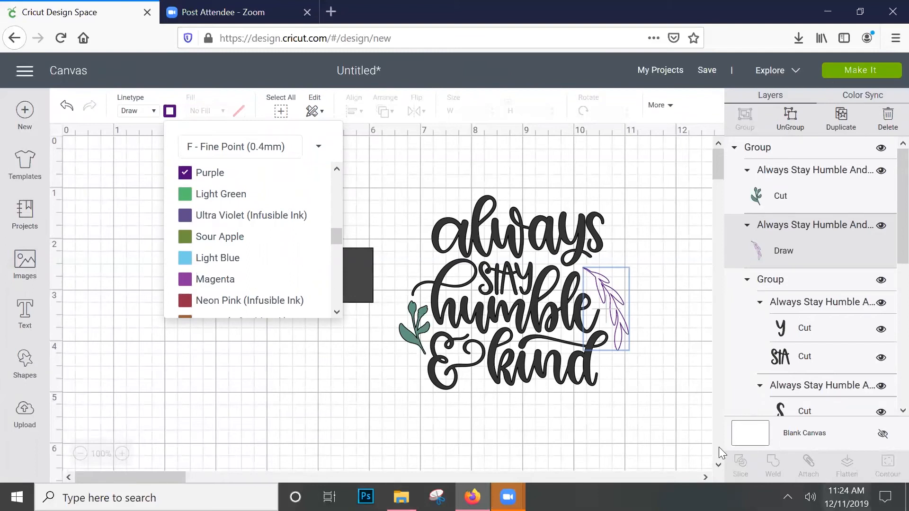
pyautogui.click(331, 216)
# Step: Move the square behind the middle of the Hello text and attach the two objects together
pyautogui.moveTo(359, 290); pyautogui.dragTo(285, 292)
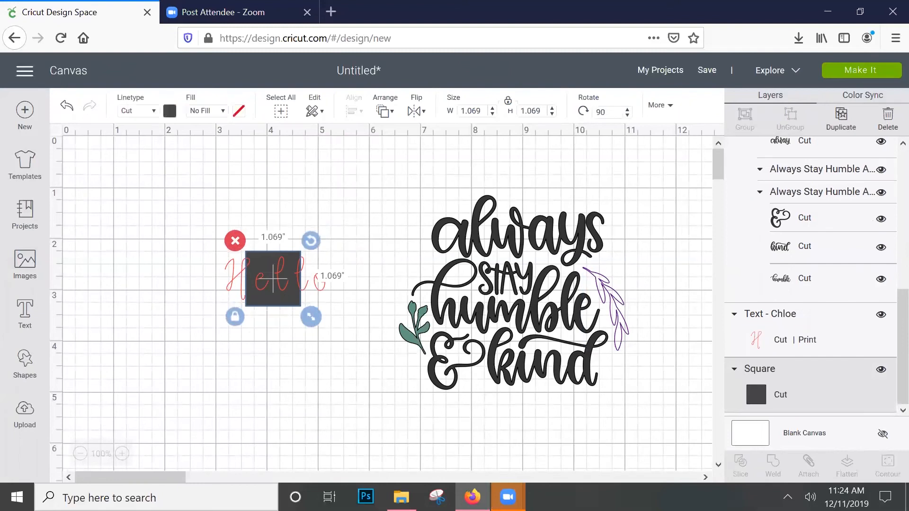
pyautogui.moveTo(204, 216); pyautogui.dragTo(351, 327)
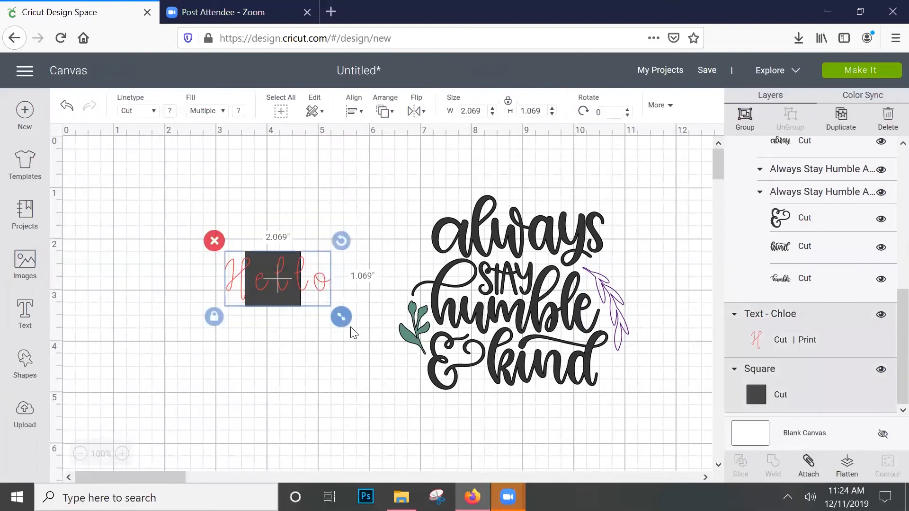
pyautogui.click(809, 469)
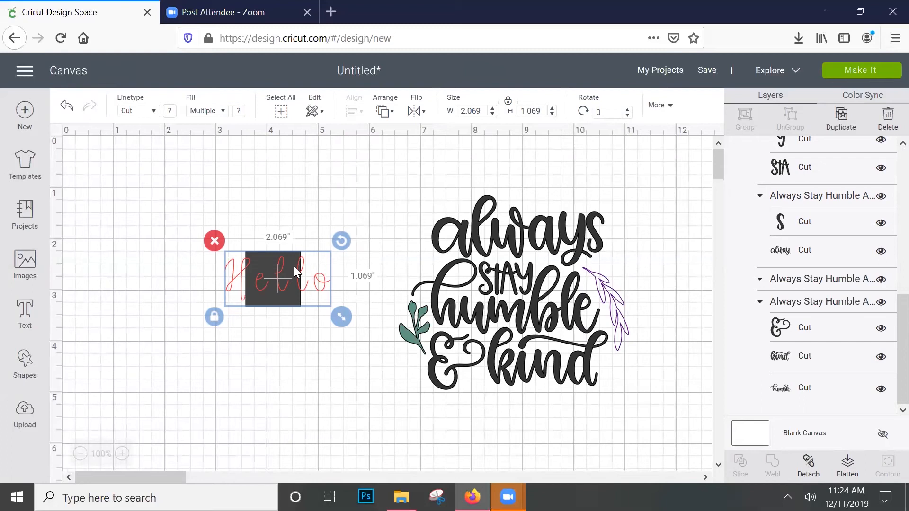
# Step: Detach the Hello text from the square and enlarge the square to about 2.74 inches
pyautogui.click(808, 468)
pyautogui.moveTo(212, 229); pyautogui.dragTo(339, 341)
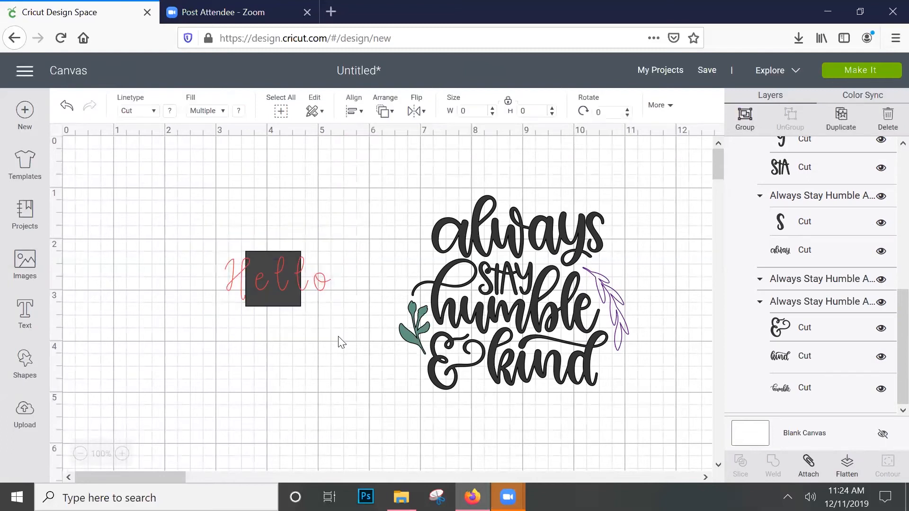
pyautogui.click(303, 348)
pyautogui.click(289, 301)
pyautogui.moveTo(311, 317); pyautogui.dragTo(266, 316)
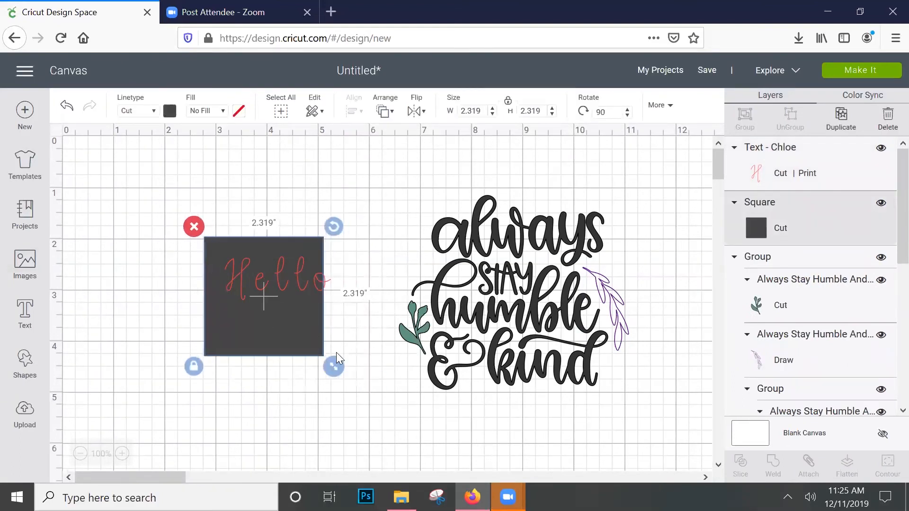
pyautogui.moveTo(355, 374); pyautogui.dragTo(357, 381)
# Step: Align the Hello text and the enlarged square with Center Horizontally
pyautogui.moveTo(175, 194); pyautogui.dragTo(383, 377)
pyautogui.click(353, 111)
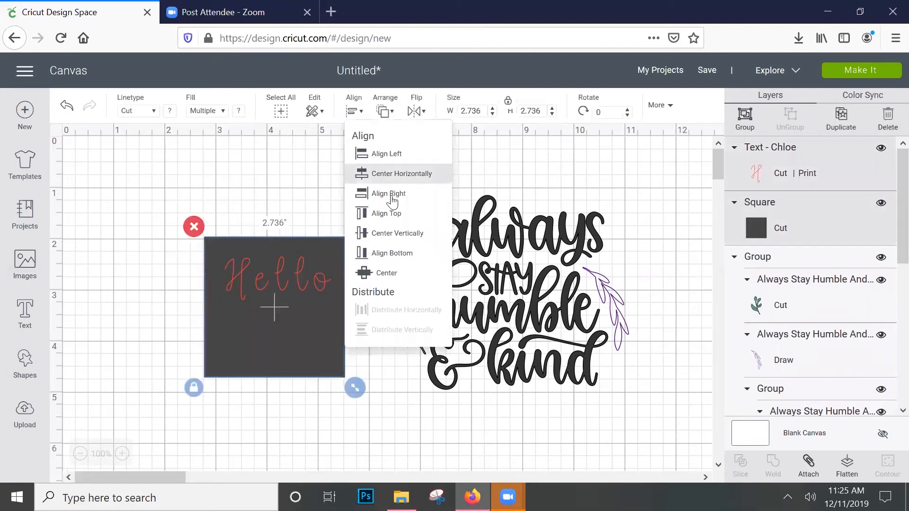
pyautogui.click(402, 175)
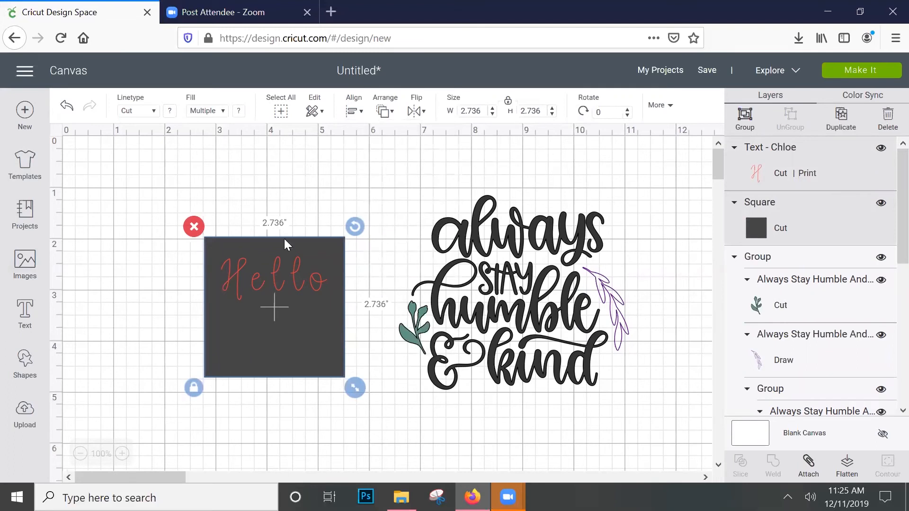
# Step: Select the square together with the Hello text and flatten them into one printable image
pyautogui.click(167, 208)
pyautogui.moveTo(167, 208); pyautogui.dragTo(367, 400)
pyautogui.click(845, 466)
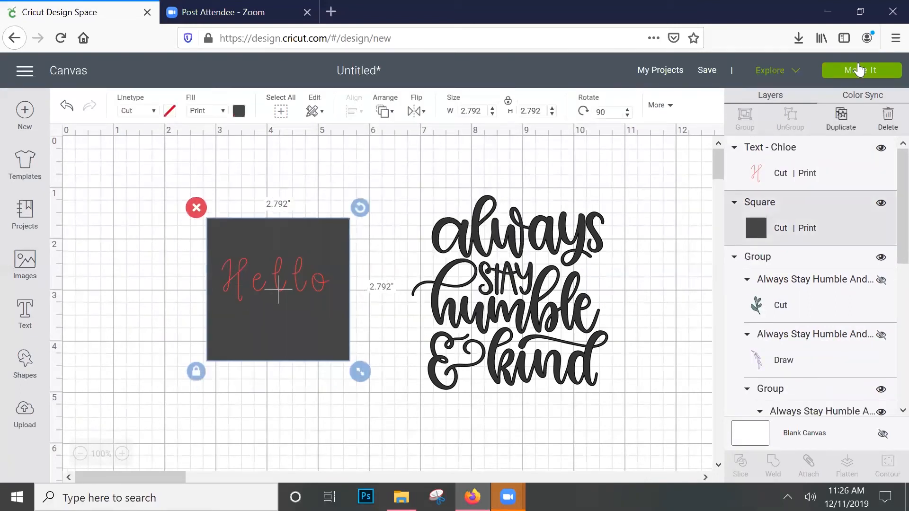
# Step: Preview the project's mats, look through the material size options for the second mat and return to the canvas
pyautogui.click(883, 71)
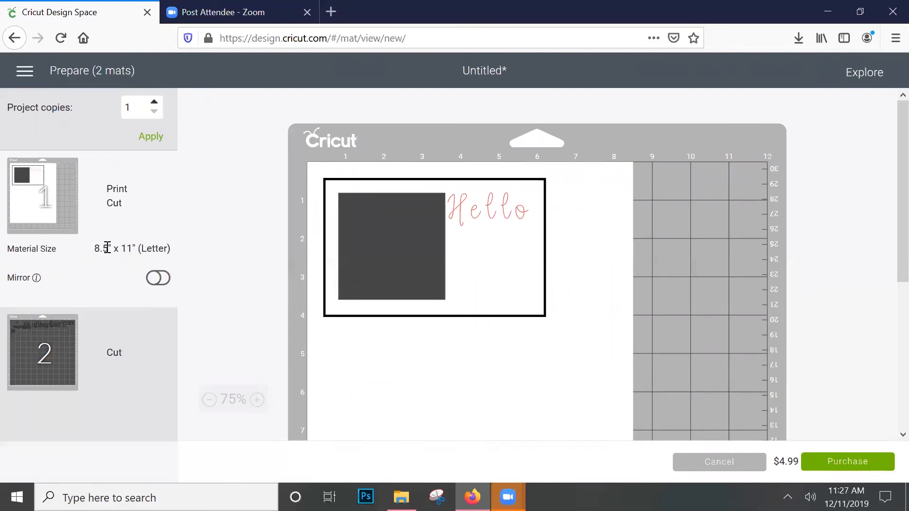
pyautogui.click(75, 353)
pyautogui.click(107, 349)
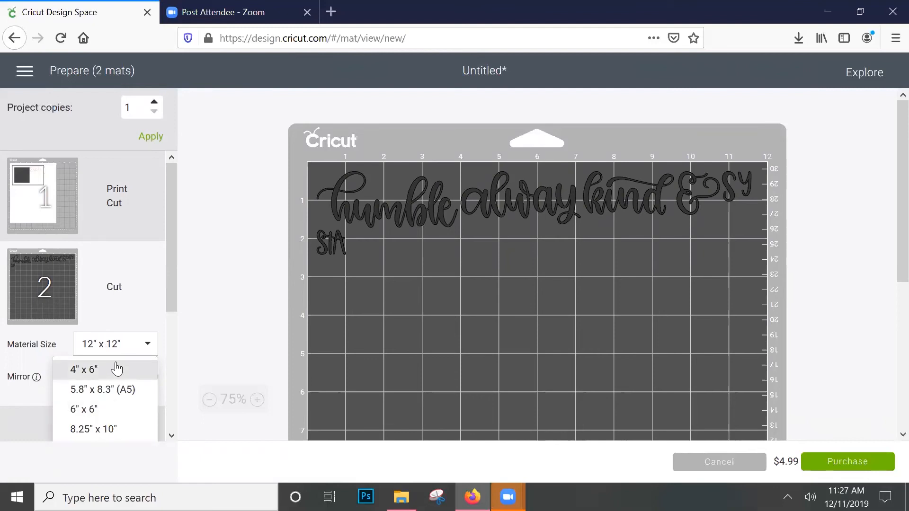
pyautogui.scroll(-2, 116, 369)
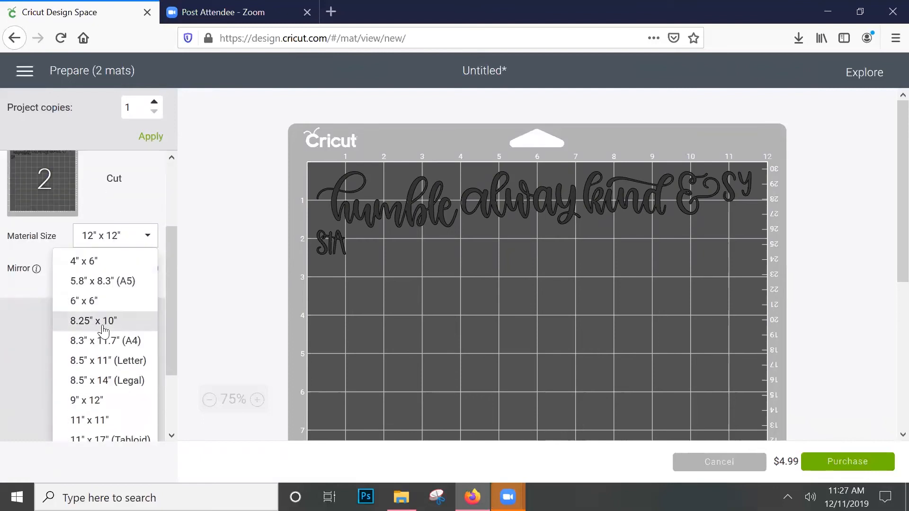
pyautogui.scroll(-1, 103, 330)
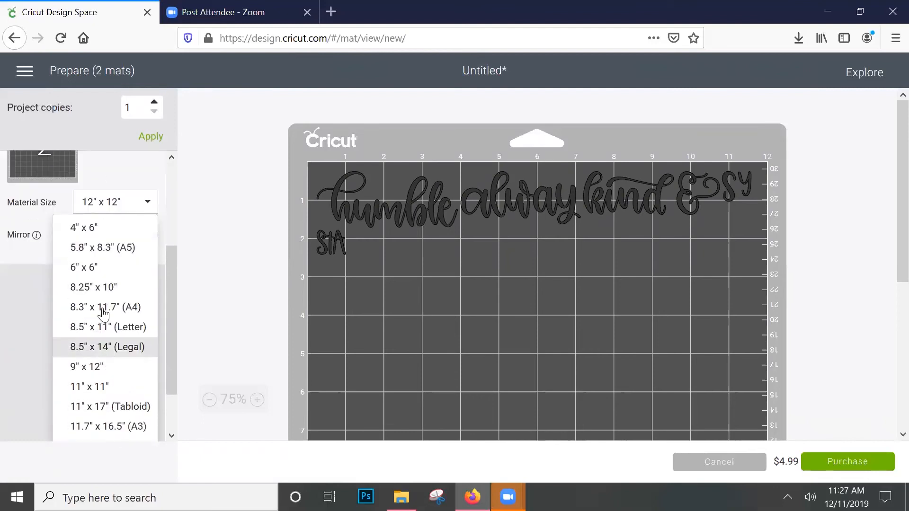
pyautogui.click(38, 254)
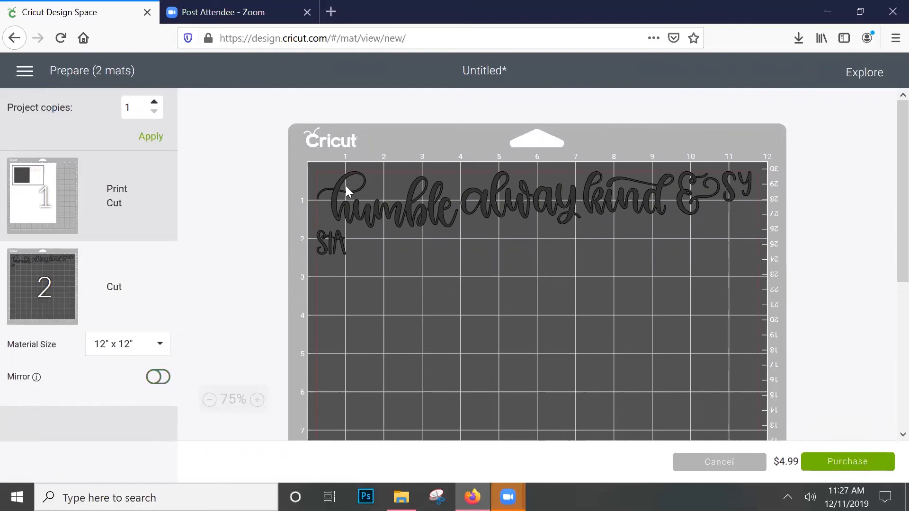
pyautogui.click(733, 462)
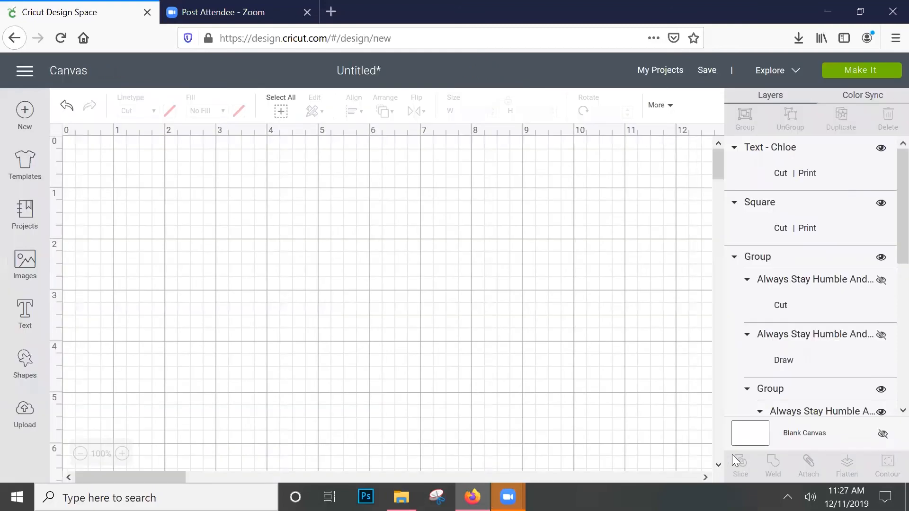
# Step: Attach the pieces of the Always Stay Humble & Kind design and check their layout in the cut mat preview
pyautogui.moveTo(441, 187); pyautogui.dragTo(621, 391)
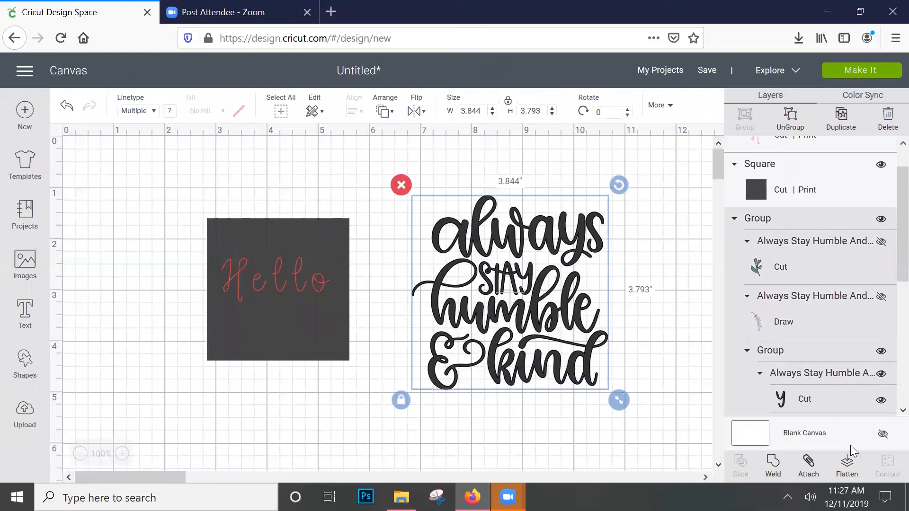
pyautogui.click(816, 475)
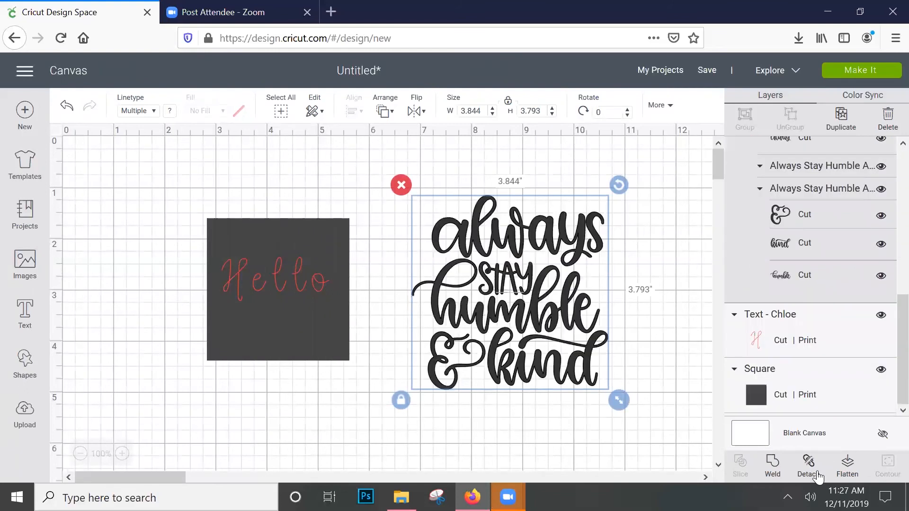
pyautogui.click(867, 66)
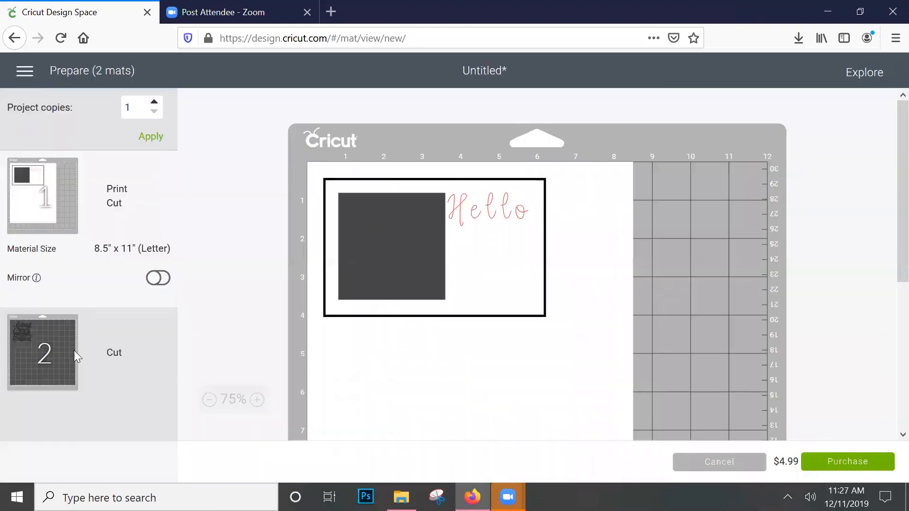
pyautogui.click(74, 350)
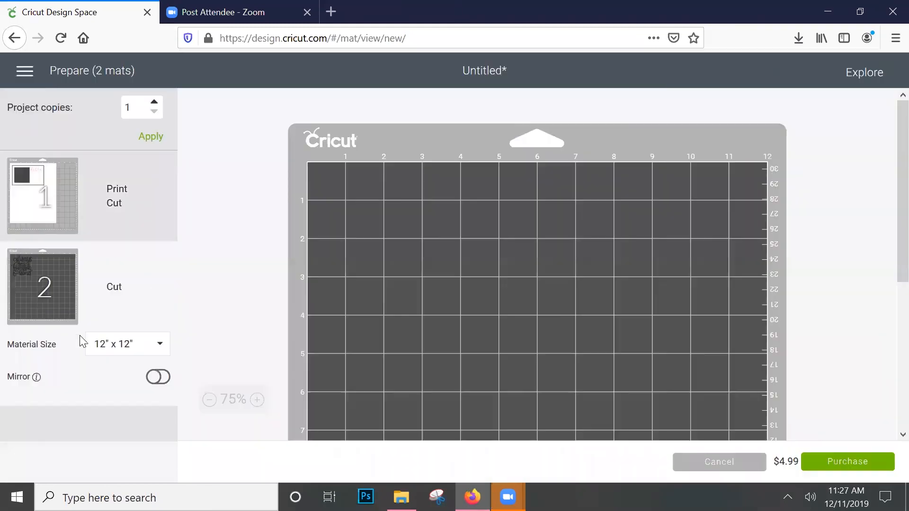
pyautogui.click(742, 463)
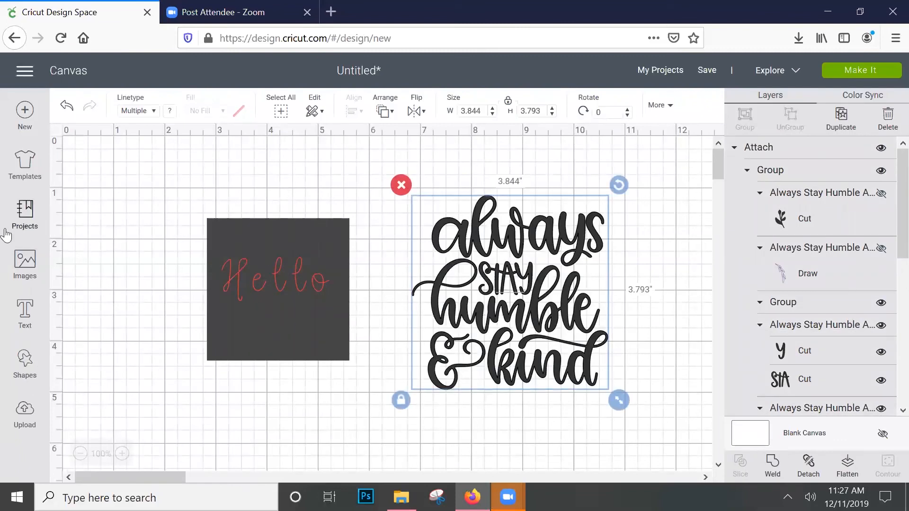
# Step: Add a first name as new text below the square and set its font to Magnolia Sky
pyautogui.click(25, 312)
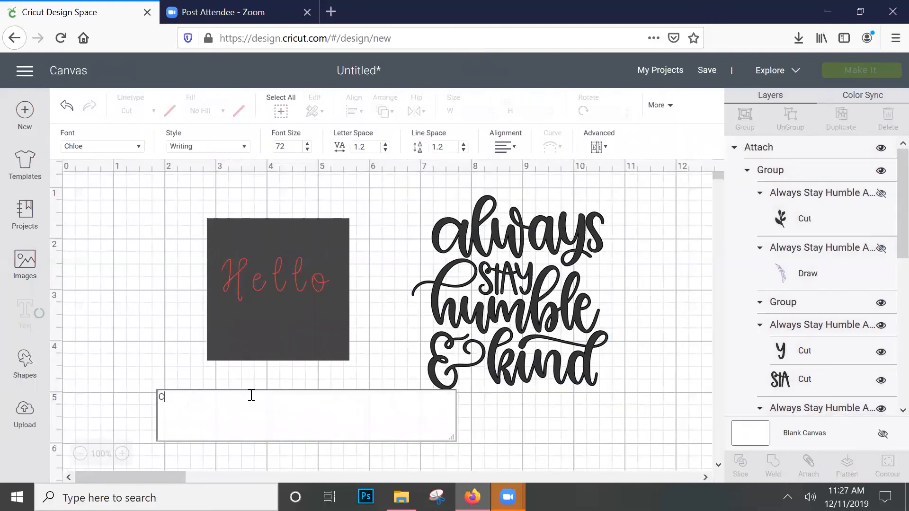
pyautogui.write('Chloe')
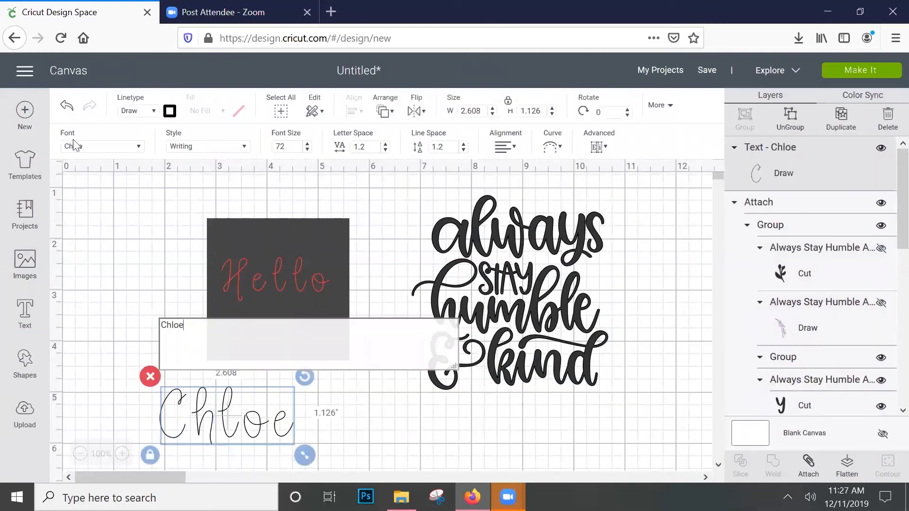
pyautogui.click(90, 146)
pyautogui.write('chl')
pyautogui.press('BackSpace')
pyautogui.write('magnolia')
pyautogui.press('Return')
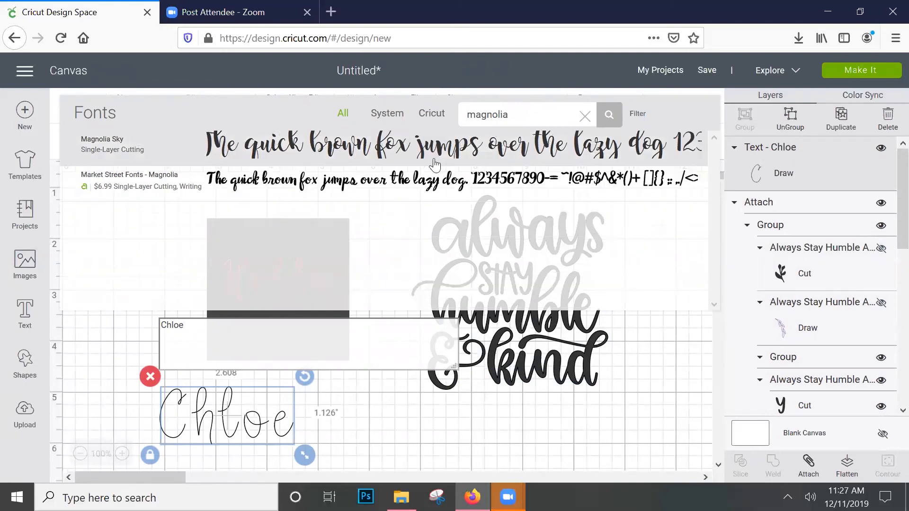
pyautogui.click(306, 157)
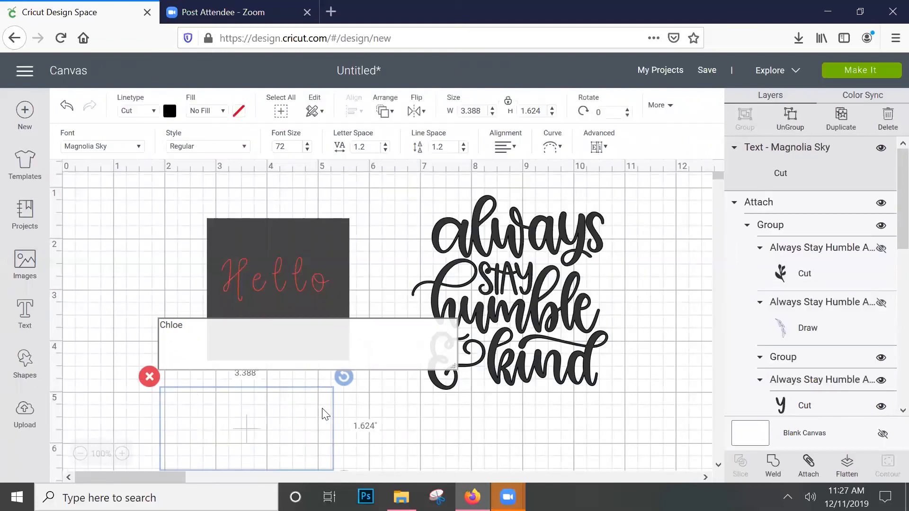
pyautogui.click(332, 419)
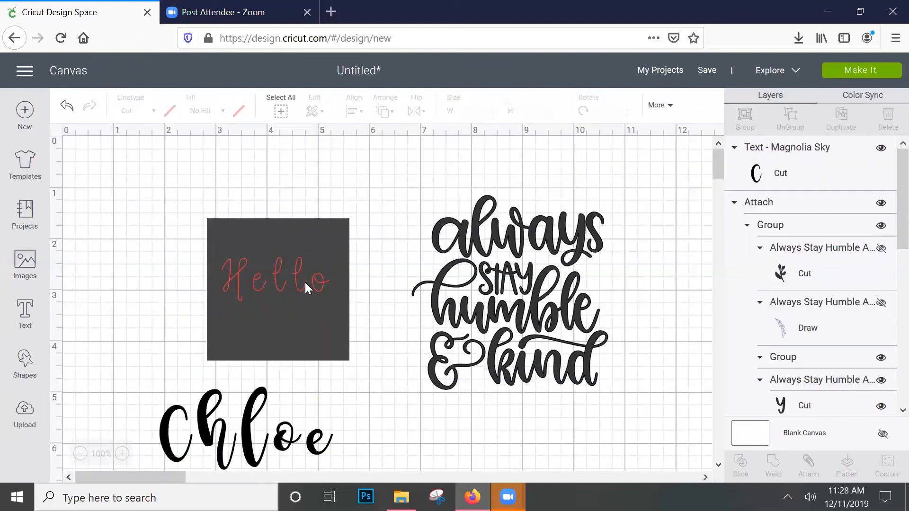
# Step: Delete the dark square and the red Hello text from the canvas
pyautogui.click(275, 307)
pyautogui.click(198, 207)
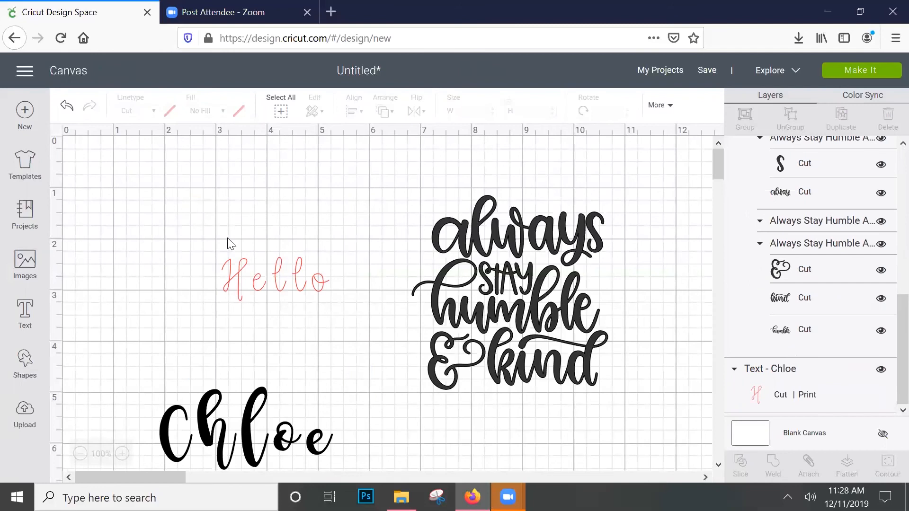
pyautogui.click(240, 291)
pyautogui.click(212, 245)
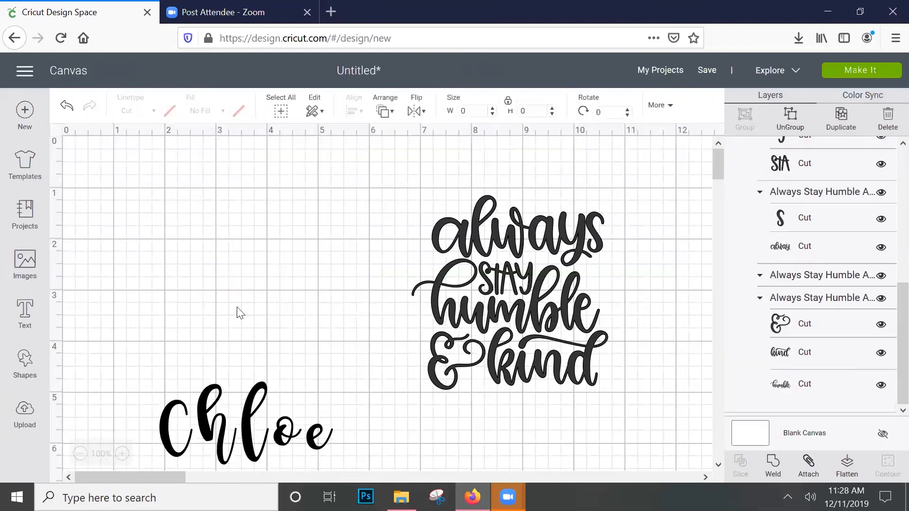
# Step: Move the name text up beside the Always Stay Humble & Kind design and set its letter space to -1
pyautogui.moveTo(251, 417); pyautogui.dragTo(237, 320)
pyautogui.moveTo(368, 144); pyautogui.dragTo(292, 152)
pyautogui.write('-1')
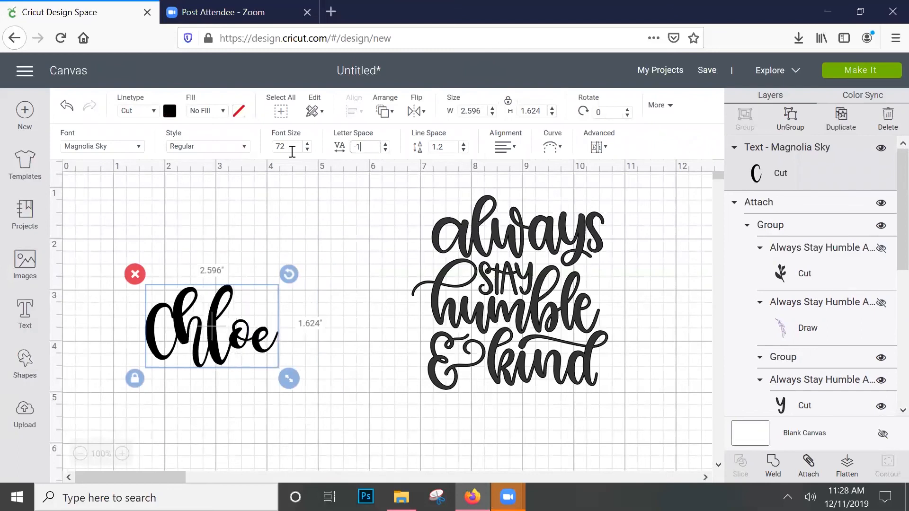
# Step: Attach the letters of the name text and weld them into one shape
pyautogui.click(815, 474)
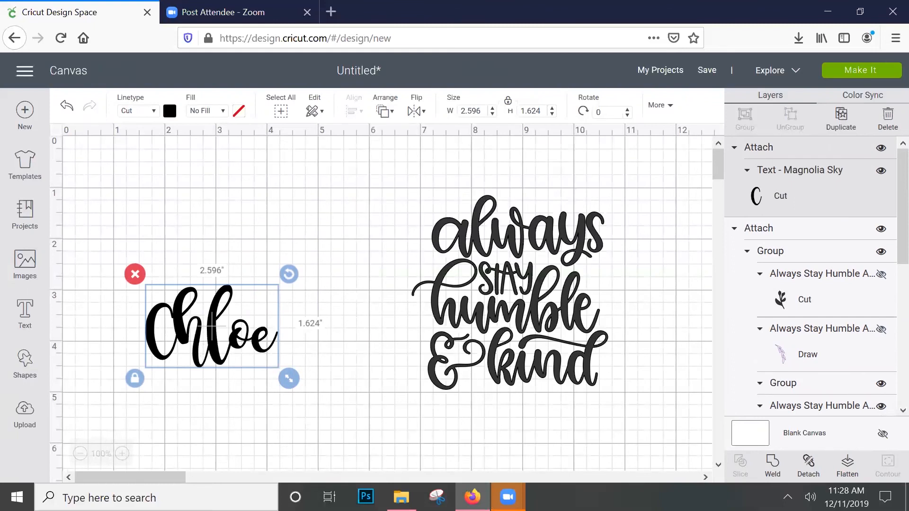
pyautogui.click(773, 464)
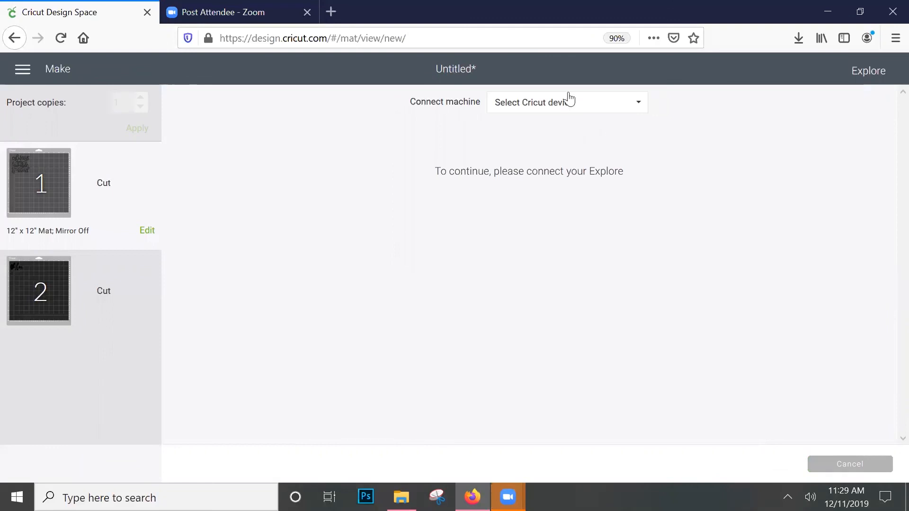
# Step: Choose the Air 2 : E82F Bluetooth machine for the cut and set the material to Premium Outdoor Vinyl
pyautogui.click(565, 107)
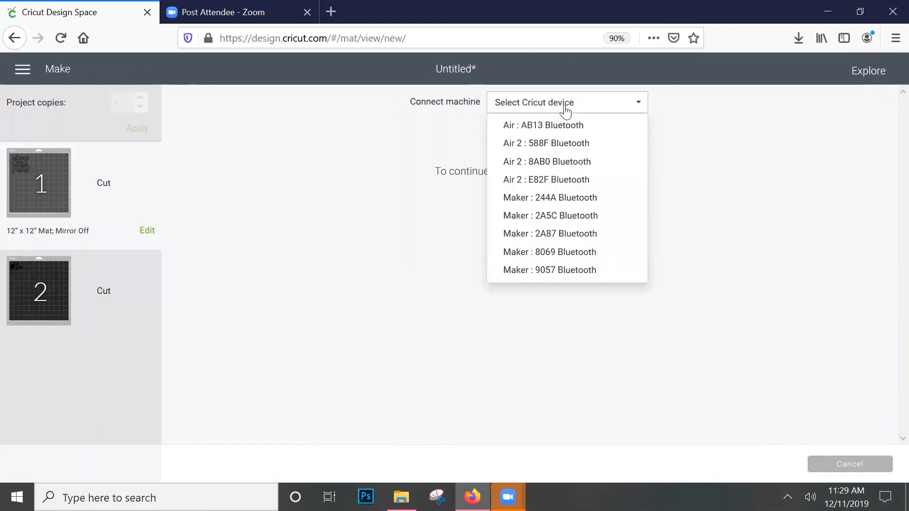
pyautogui.click(586, 186)
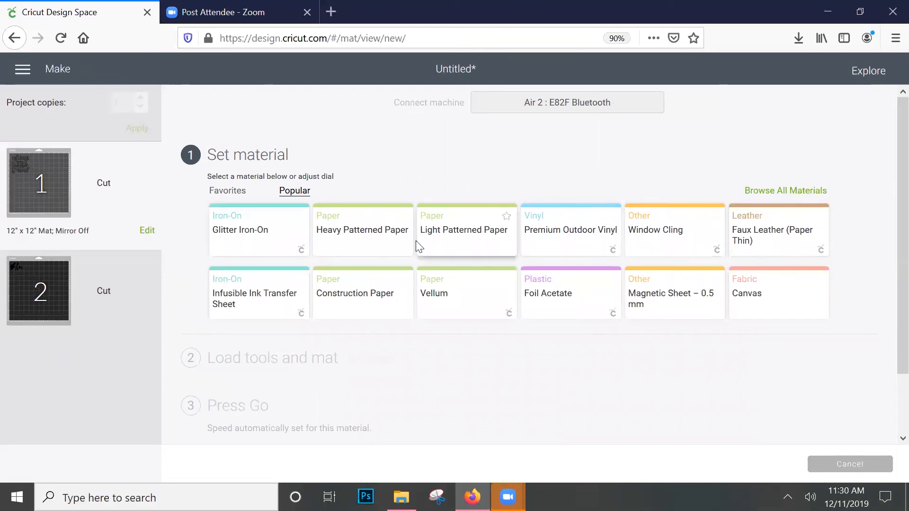
pyautogui.click(565, 251)
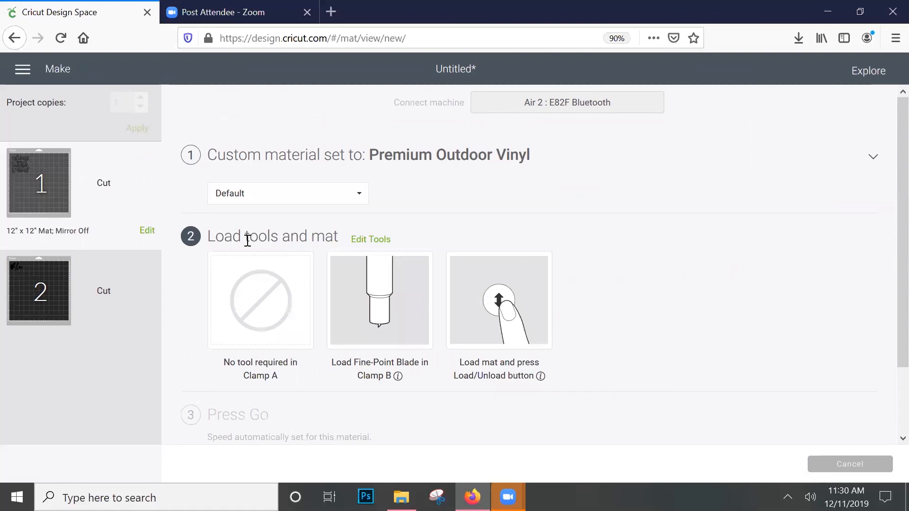